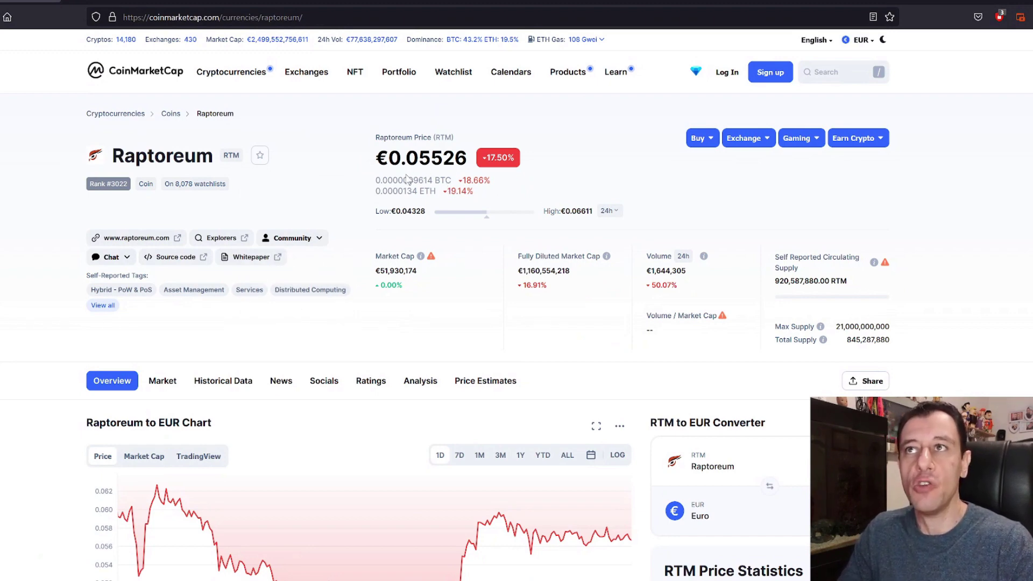
Display the Raptoreum to EUR price chart for the coin's entire history.
scroll(476, 210, "down", 3)
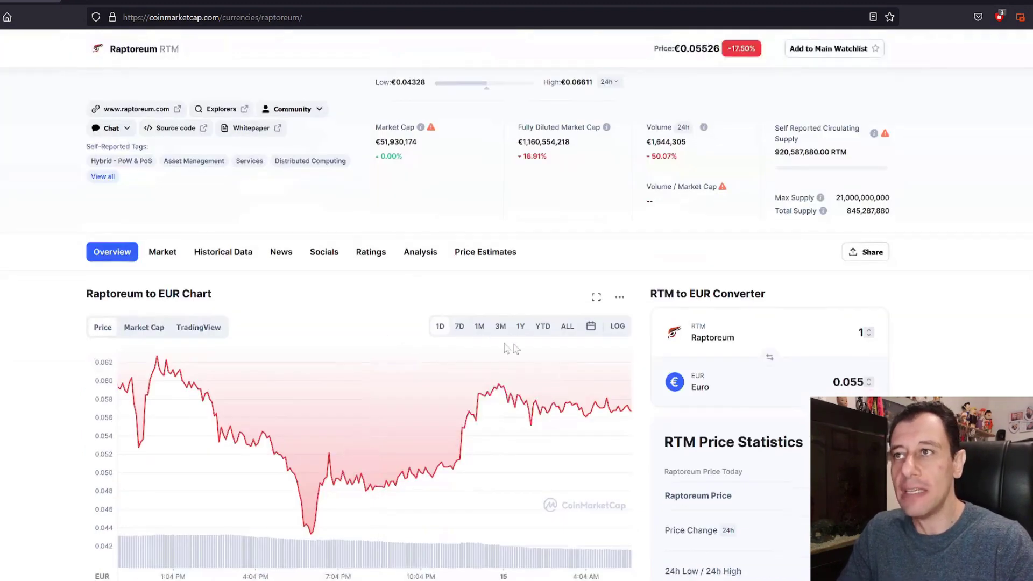
left_click(567, 327)
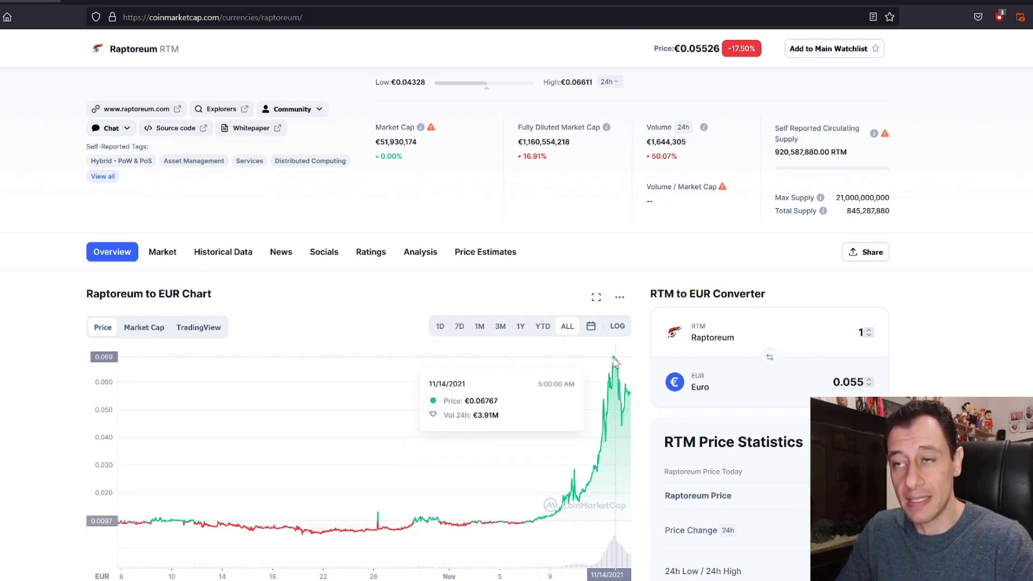
Expand the full Raptoreum description under RTM Price Live Data and review the Raptoreum Markets table.
scroll(22, 411, "down", 6)
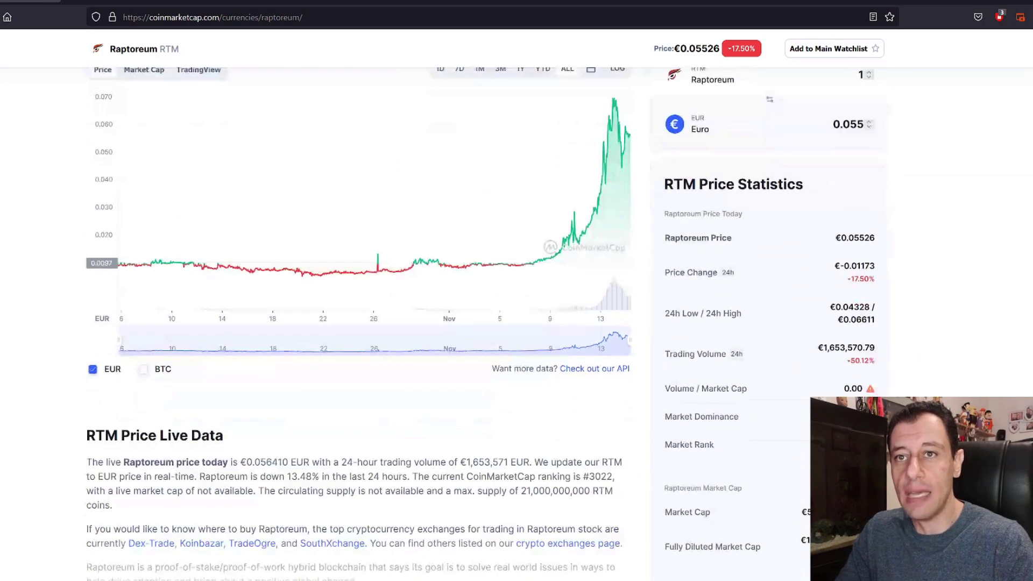
scroll(24, 409, "down", 3)
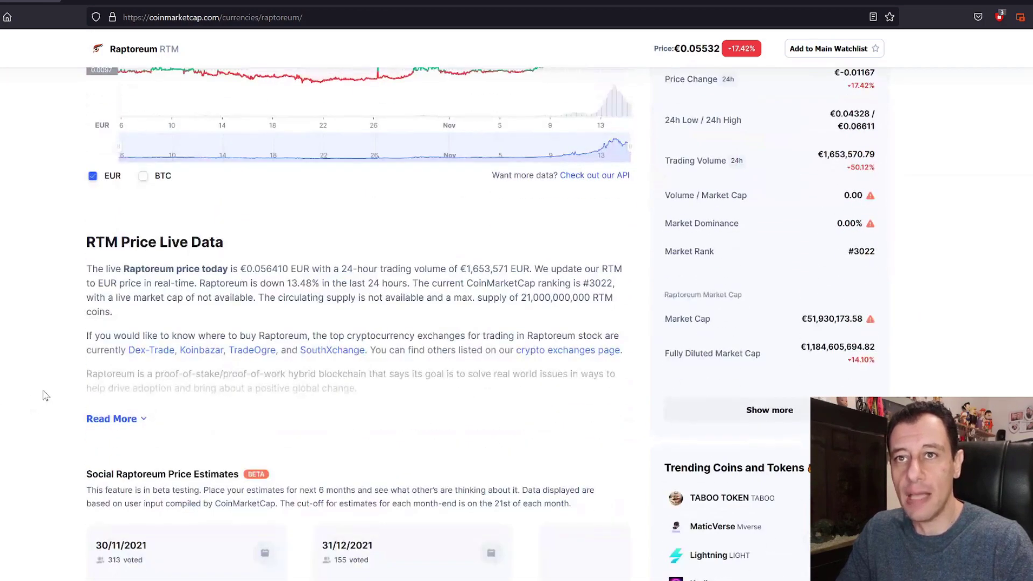
scroll(44, 387, "down", 2)
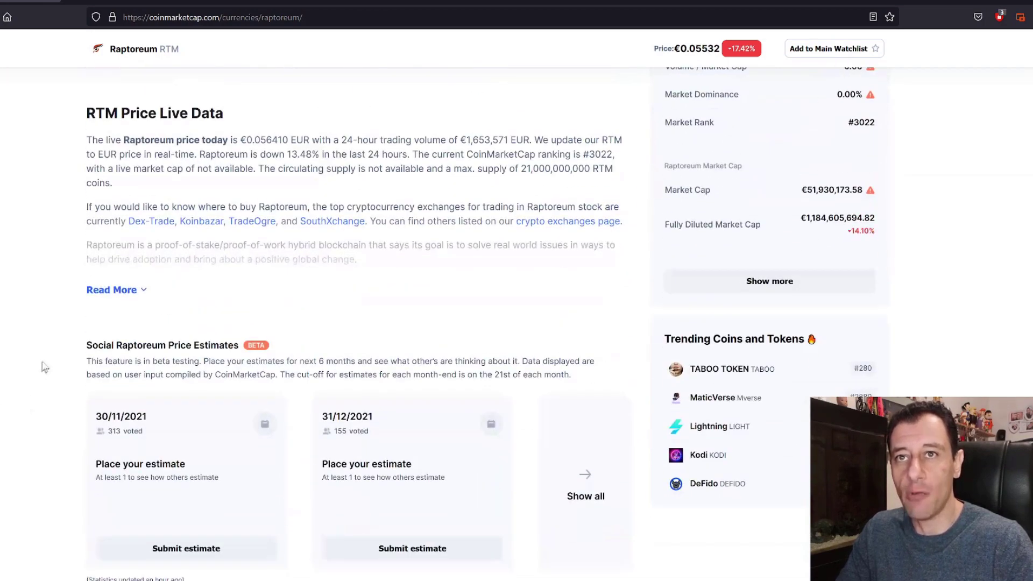
left_click(121, 292)
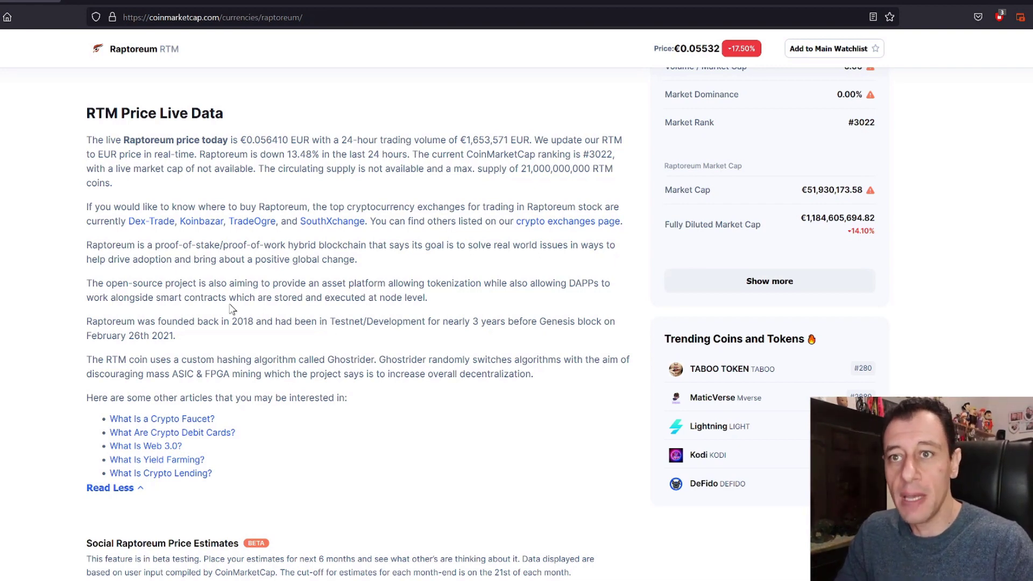
scroll(231, 309, "down", 3)
scroll(221, 304, "down", 10)
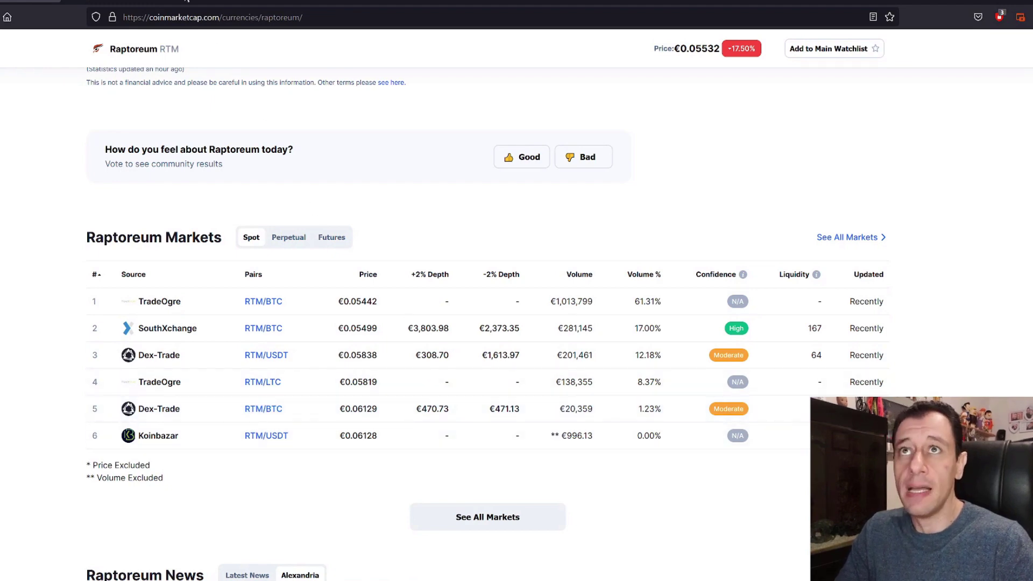
Go to raptoreum.com and open the wallet download release on GitHub, showing its list of assets.
left_click(102, 50)
left_click(115, 5)
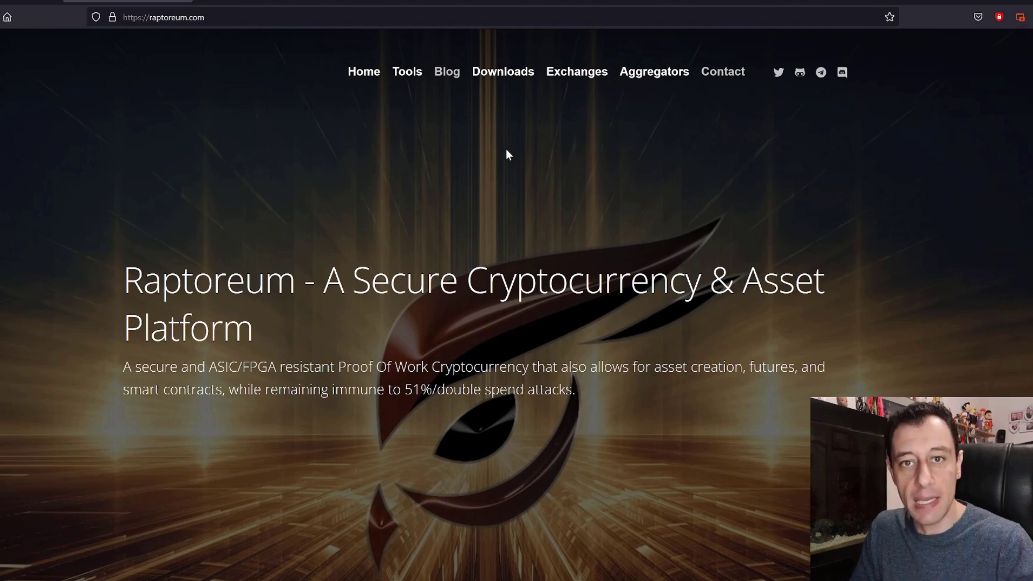
mouse_move(533, 80)
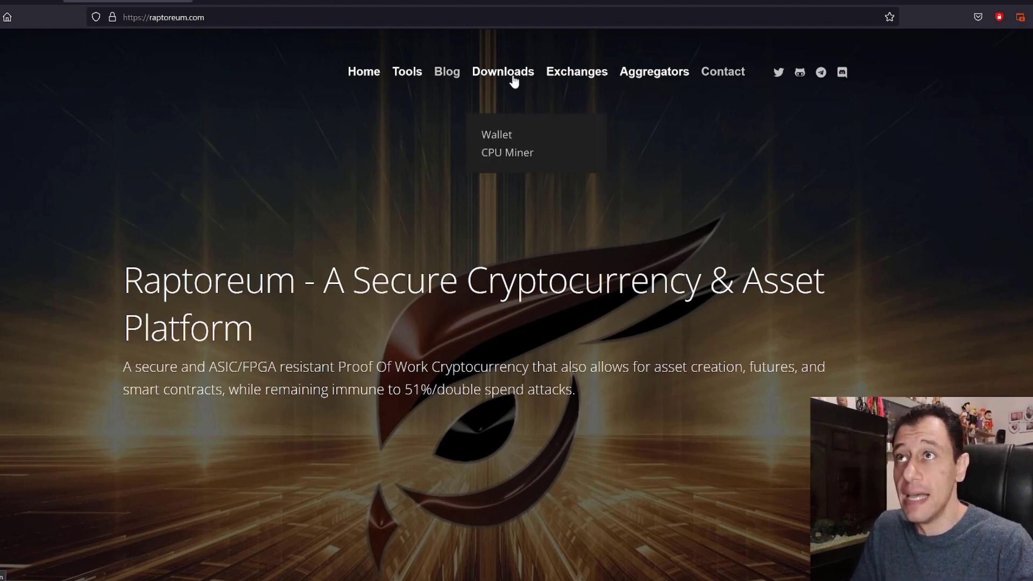
left_click(503, 137)
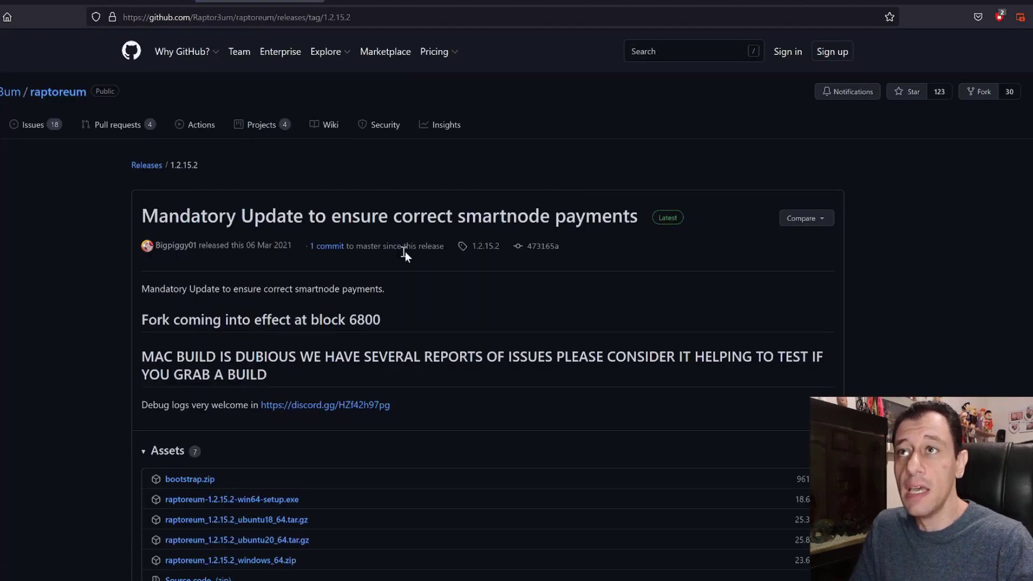
scroll(261, 353, "down", 3)
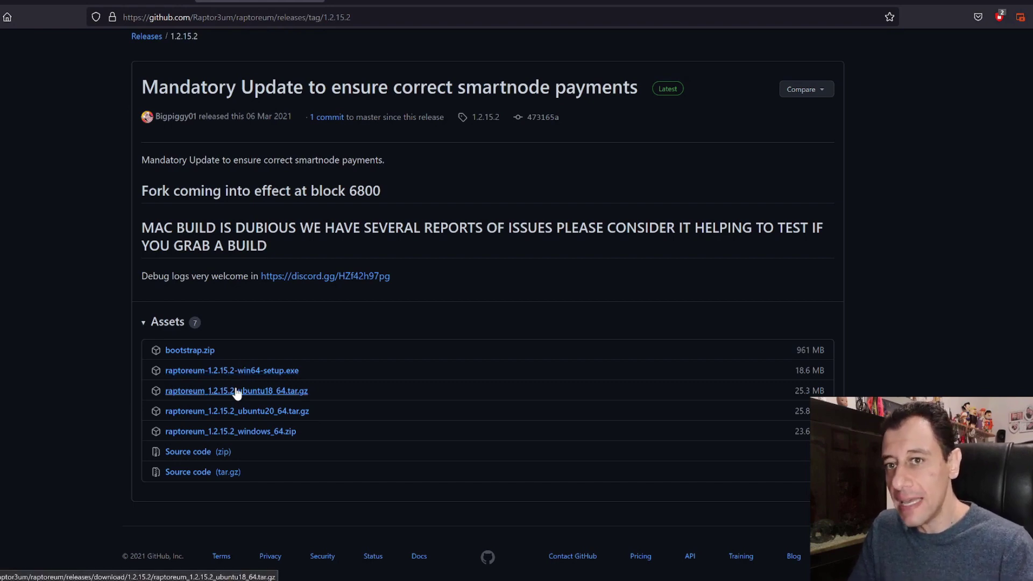
Switch to the Raptoreum Core wallet, copy the receiving address from the existing payment request, and put the wallet window away.
key("alt+Tab")
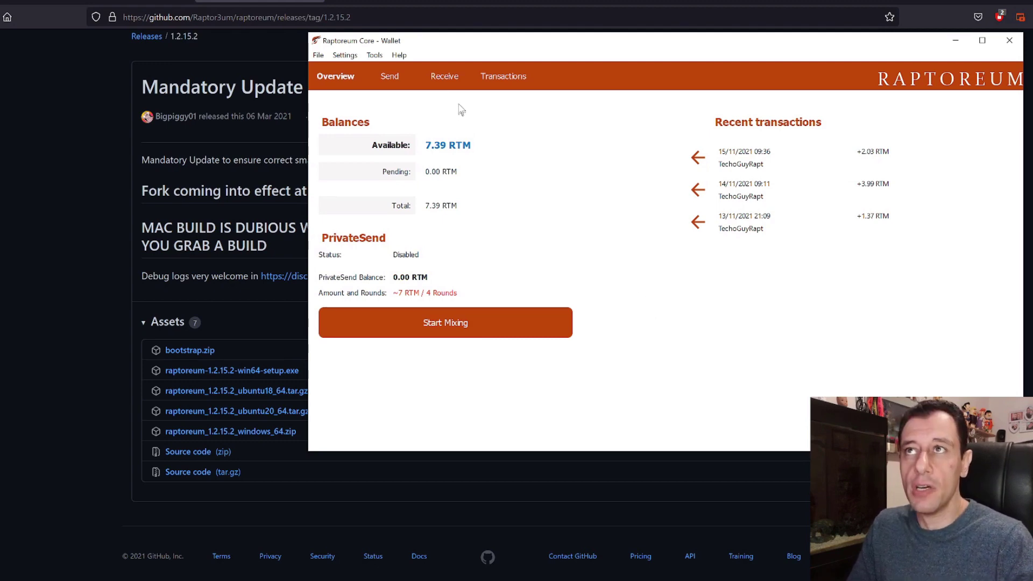
left_click(451, 84)
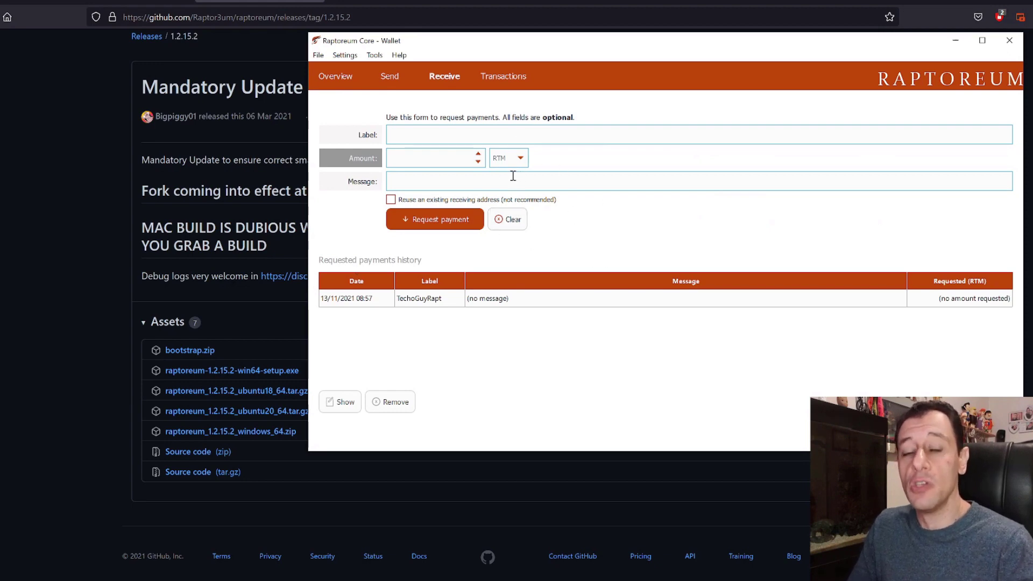
left_click_drag(649, 43, 476, 53)
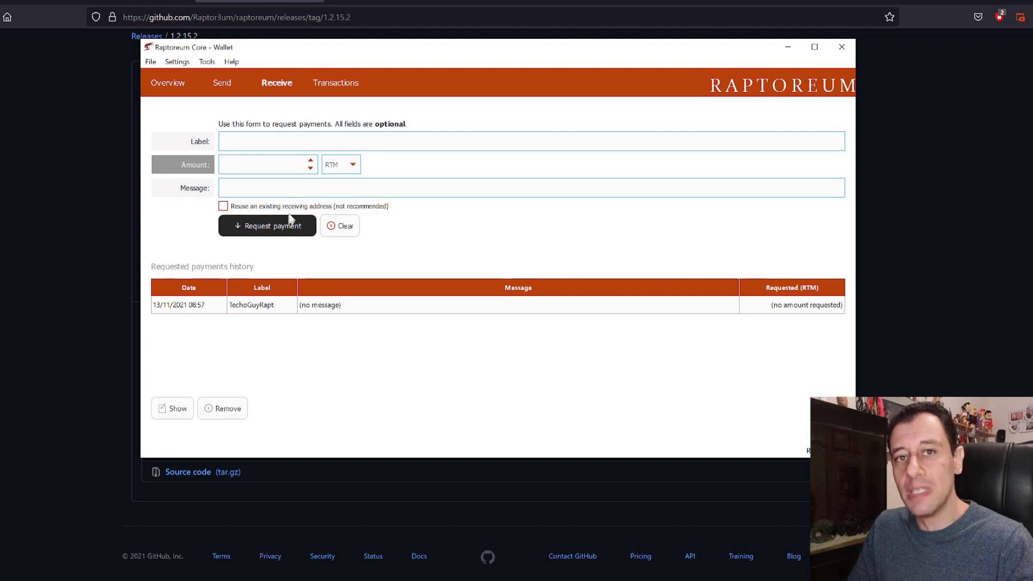
double_click(218, 305)
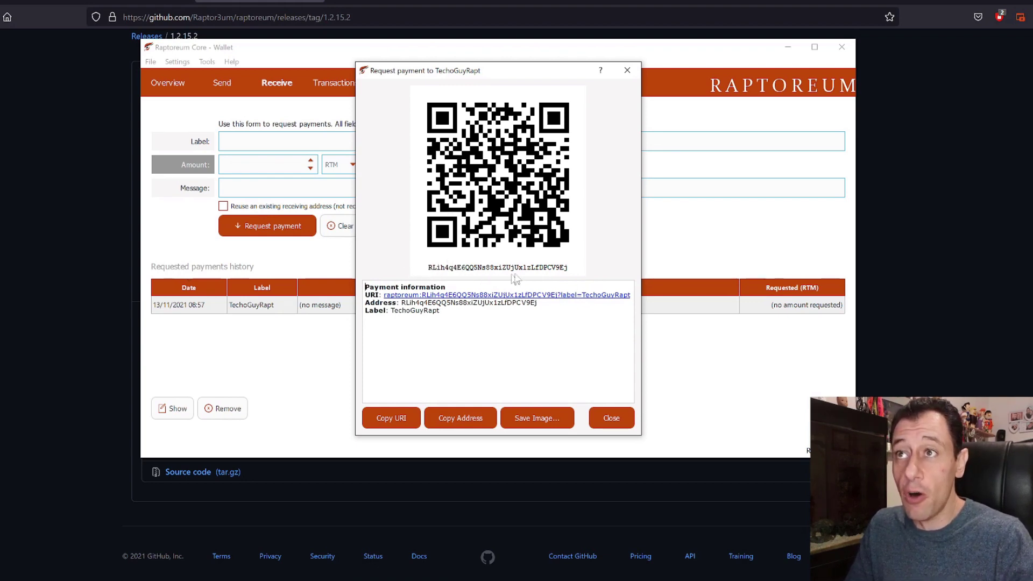
left_click(462, 418)
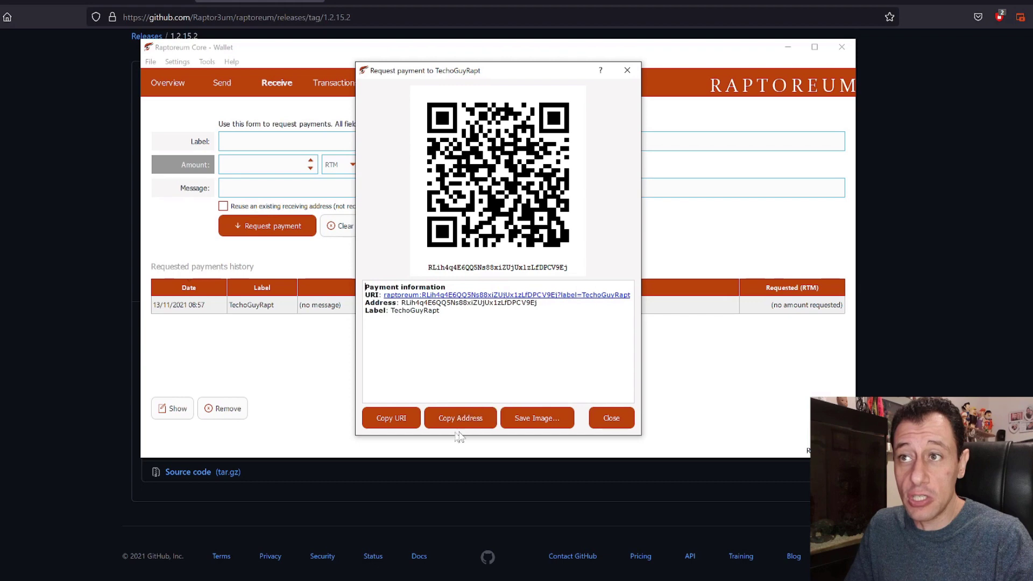
left_click(611, 419)
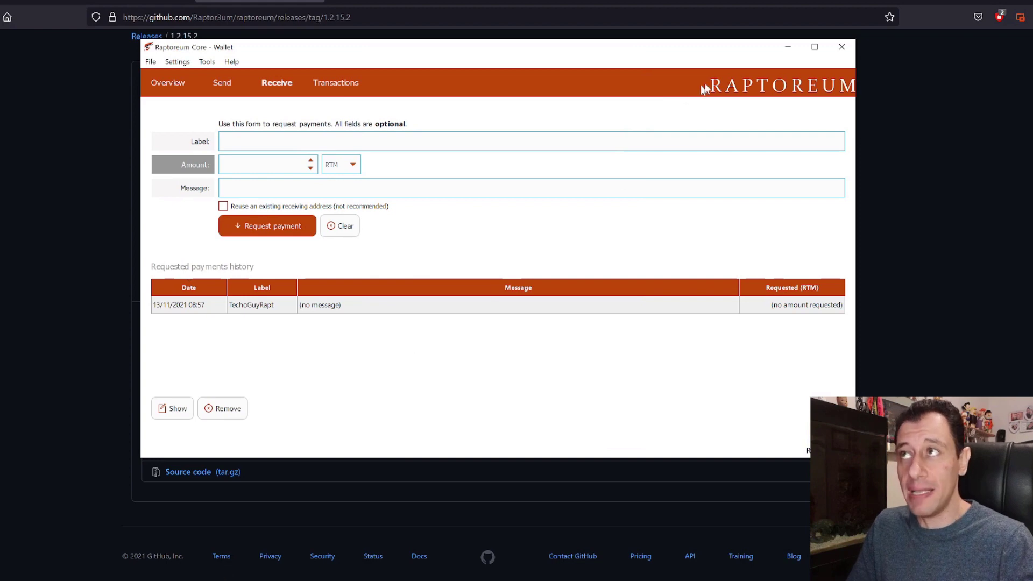
left_click(787, 49)
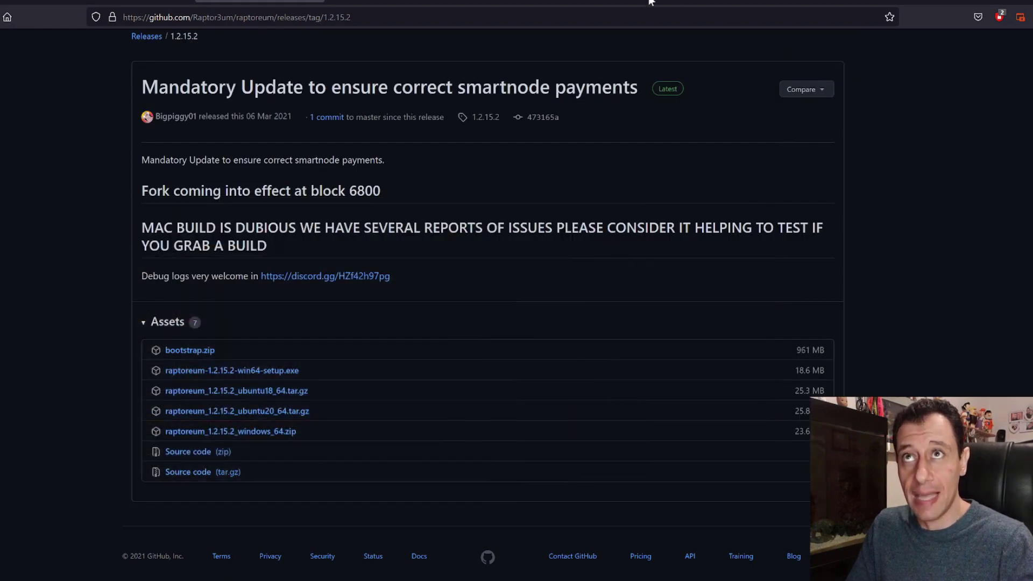
Return to raptoreum.com, open the CPU Miner releases on GitHub and review the 1.2.4.1 Hotfix notes and download assets.
left_click(249, 2)
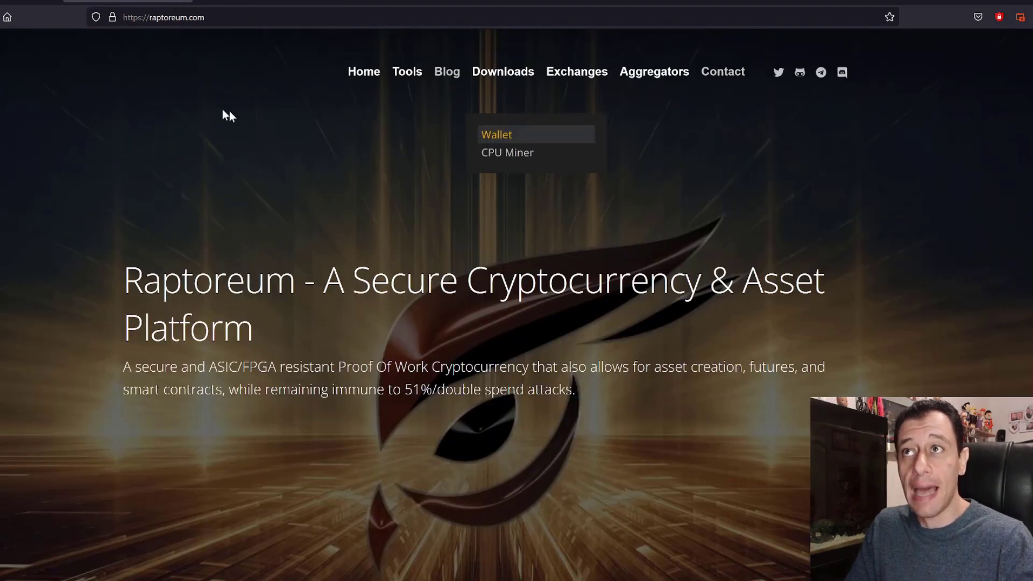
left_click(502, 154)
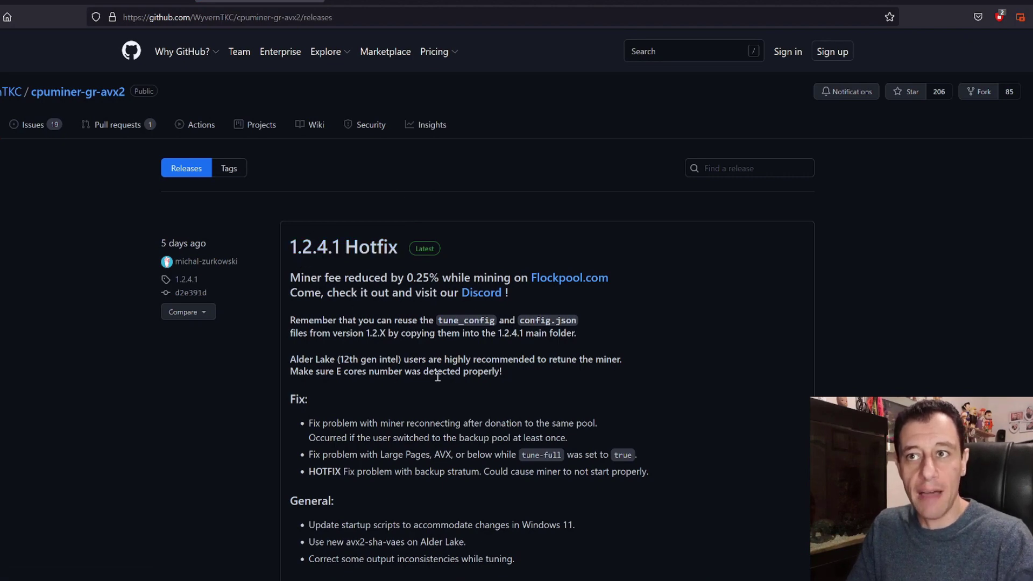
scroll(425, 360, "down", 4)
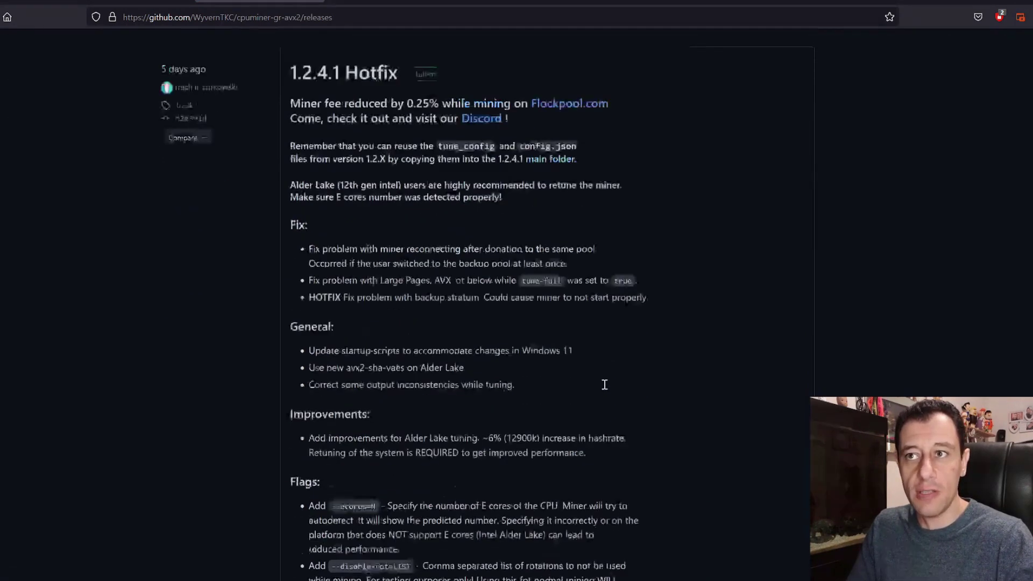
scroll(573, 395, "down", 7)
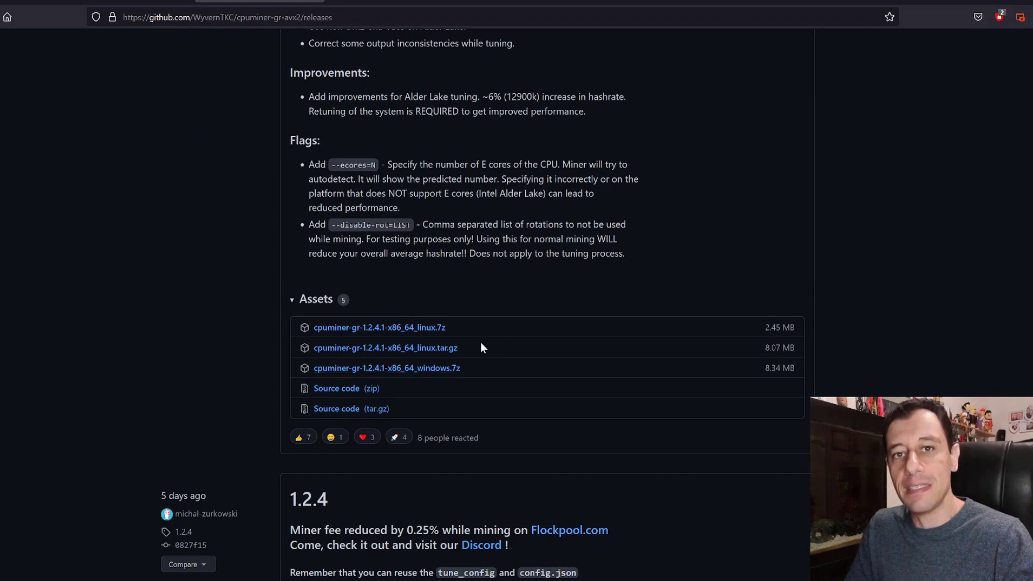
scroll(531, 327, "up", 7)
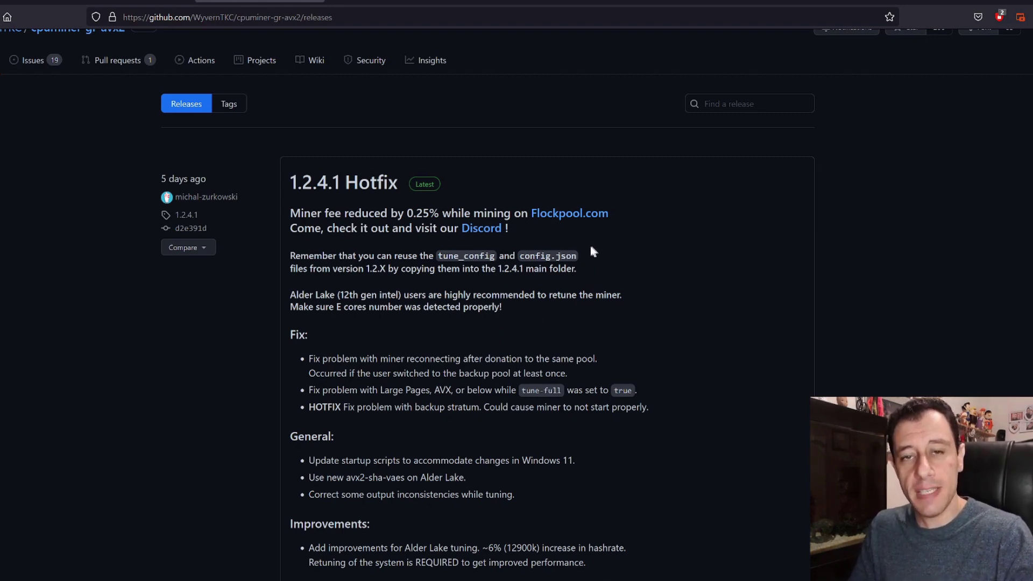
scroll(431, 322, "down", 8)
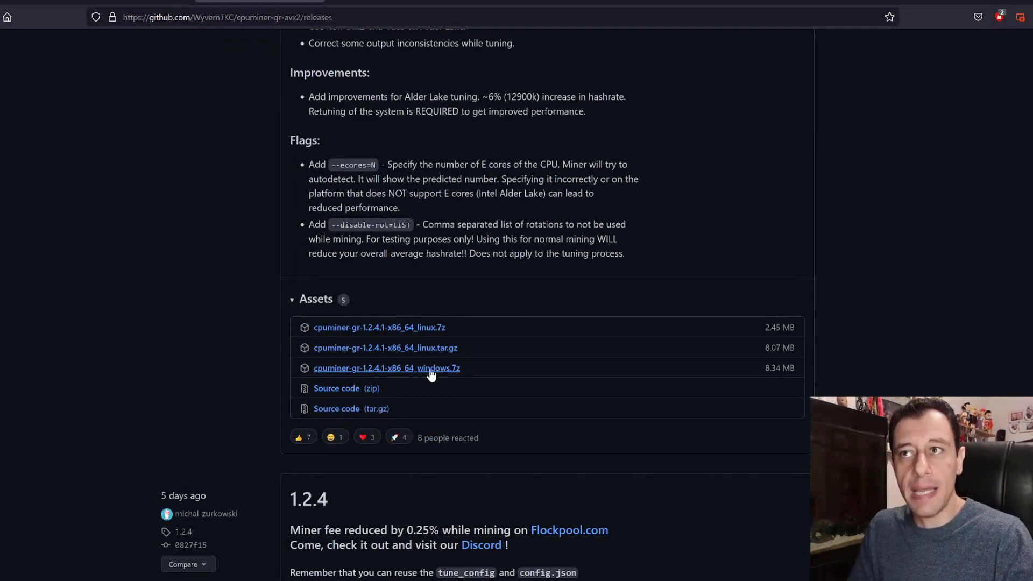
scroll(447, 375, "up", 2)
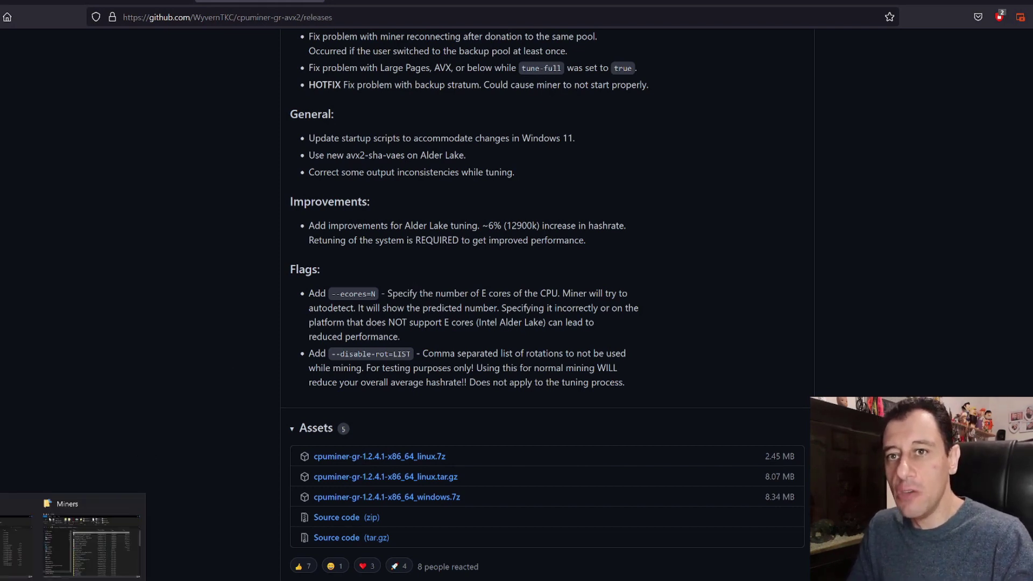
Switch to the Miners folder and inspect the contents of cpuminer-gr-1.2.4.1-x86_64_windows.7z in WinZip.
left_click(87, 536)
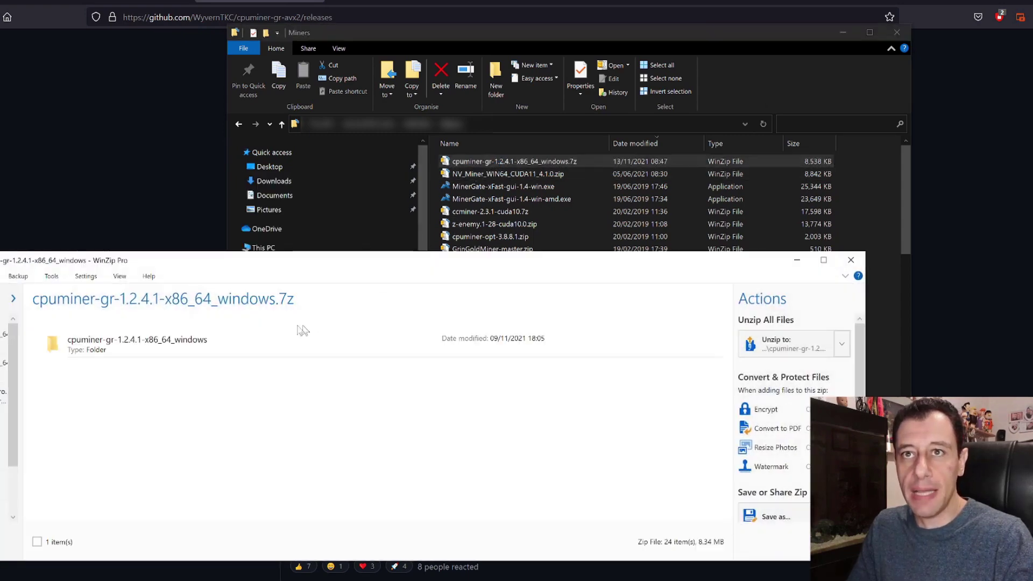
left_click(178, 347)
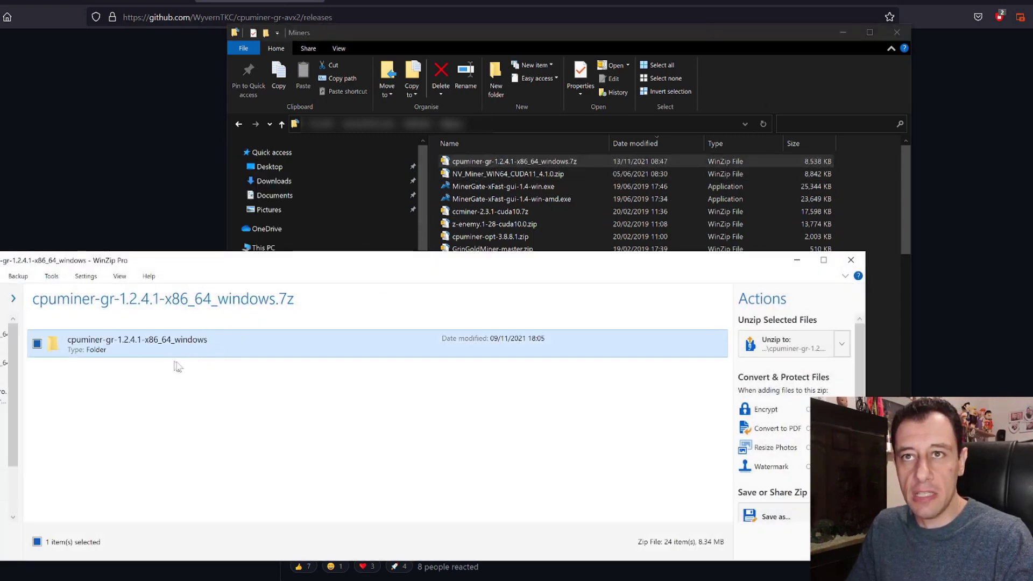
left_click(850, 259)
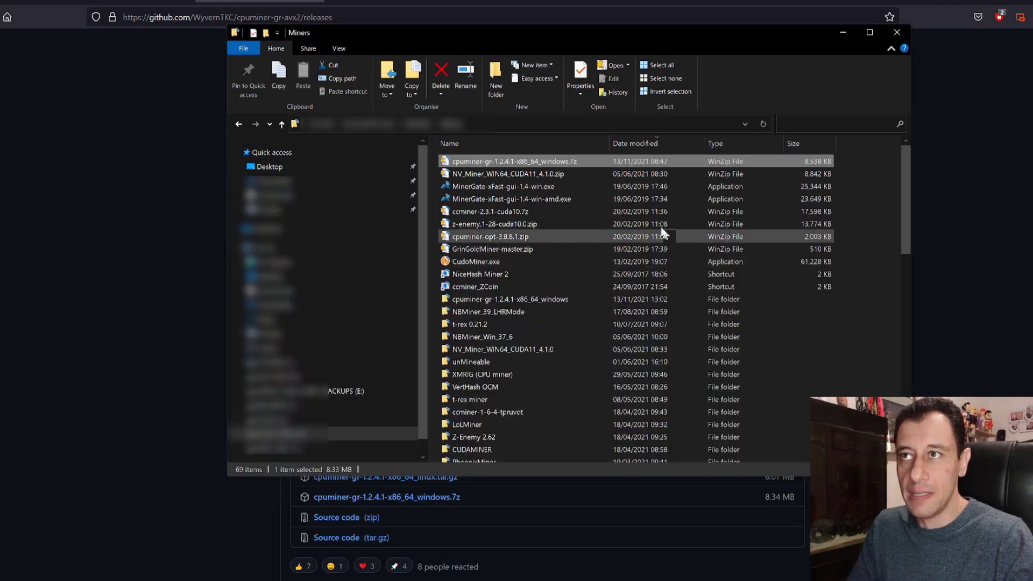
Check the file properties of the cpuminer-gr-1.2.4.1-x86_64_windows.7z archive.
right_click(497, 161)
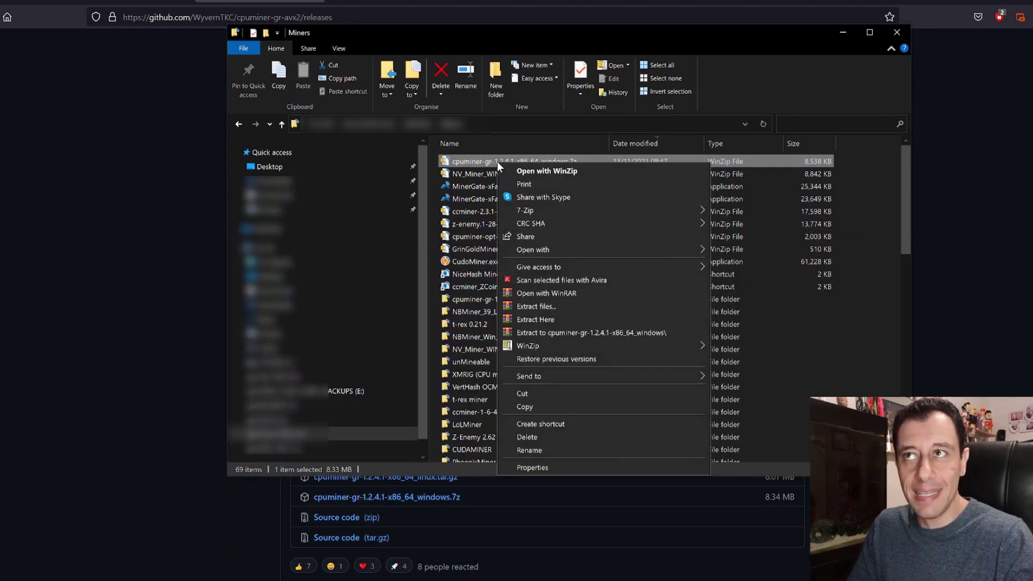
left_click(525, 467)
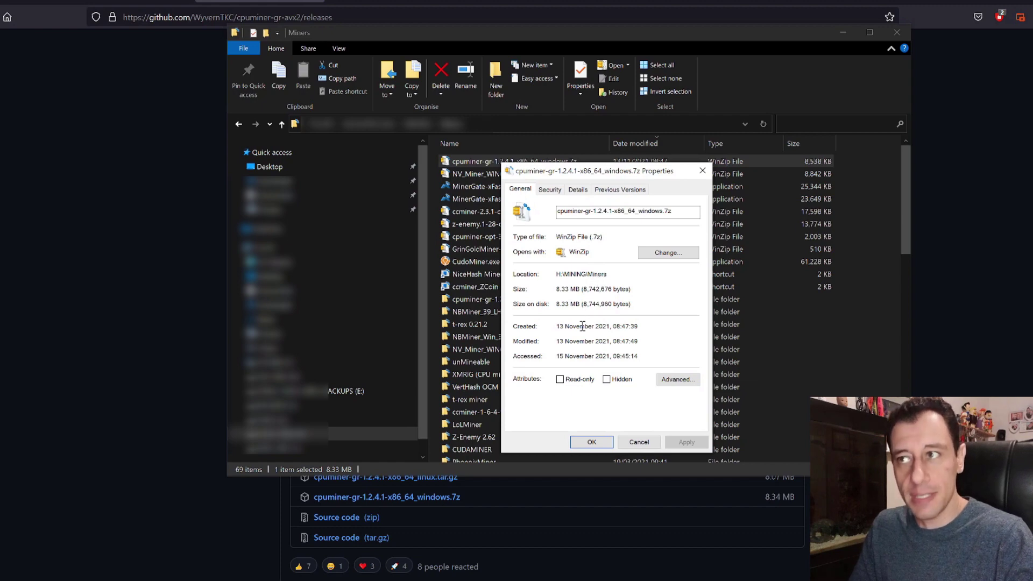
left_click(592, 442)
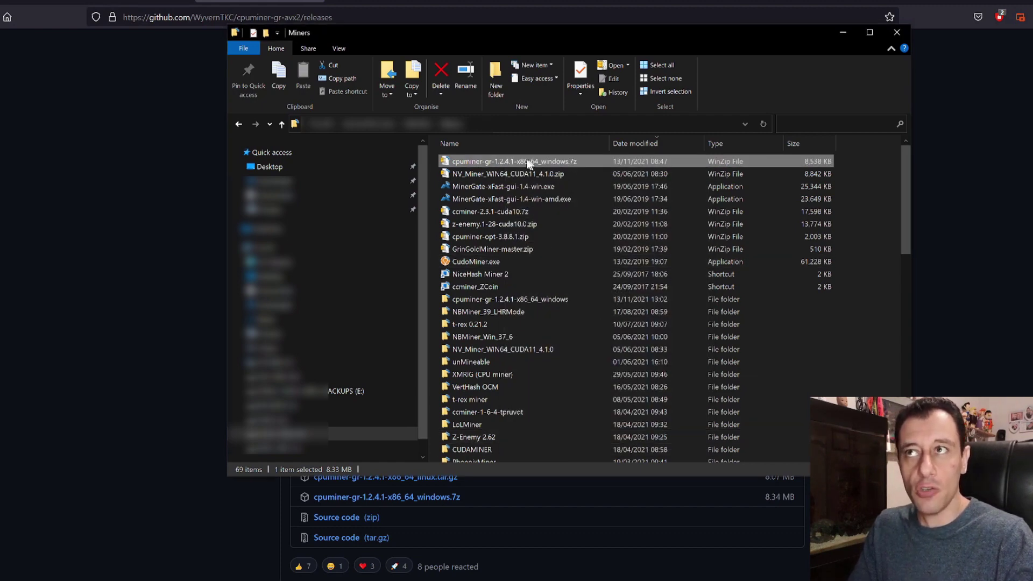
Open the extracted cpuminer-gr-1.2.4.1-x86_64_windows folder and look over its tune_config, cpuminer.bat and readme.txt files.
left_click(467, 299)
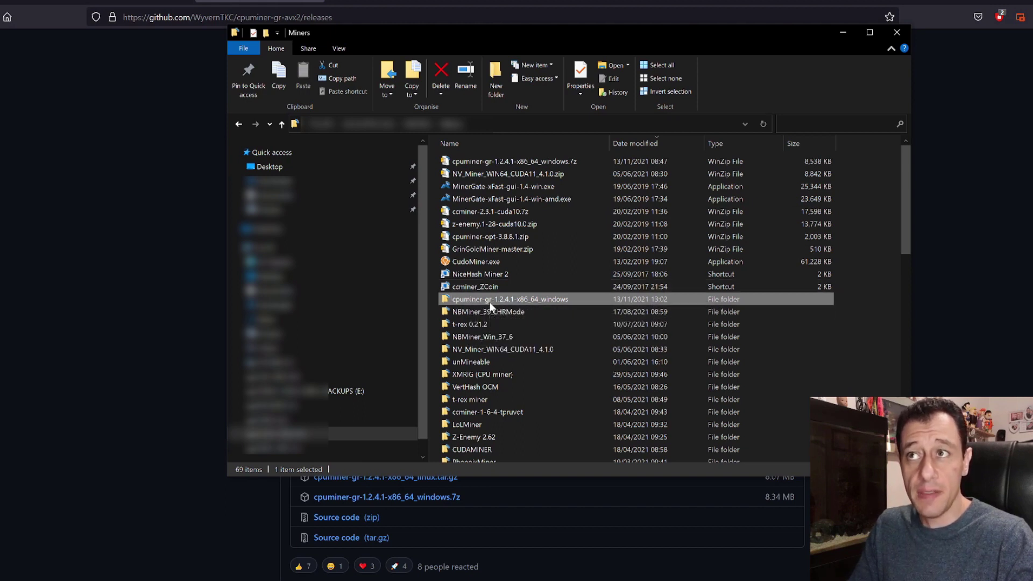
double_click(489, 302)
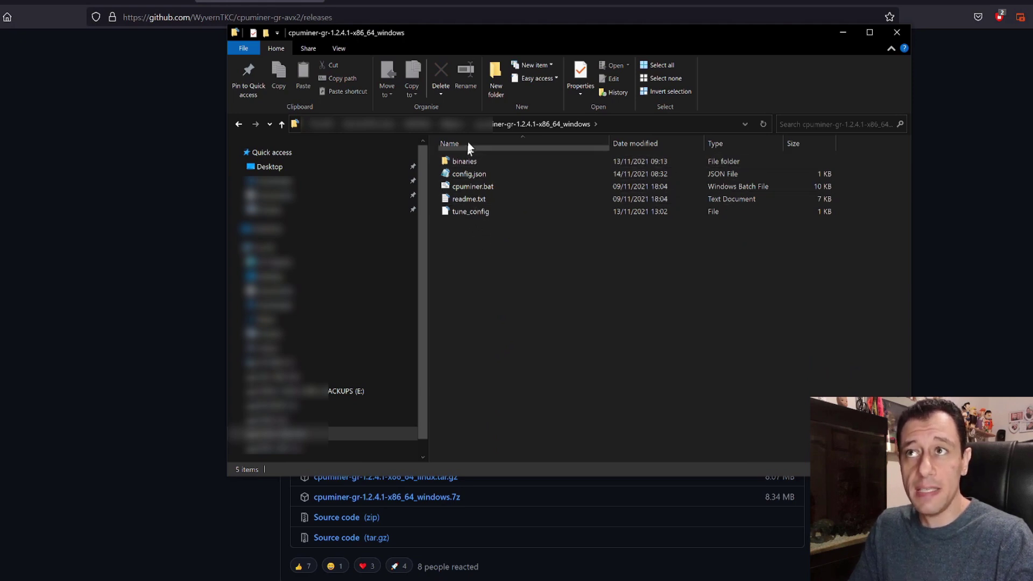
left_click(467, 212)
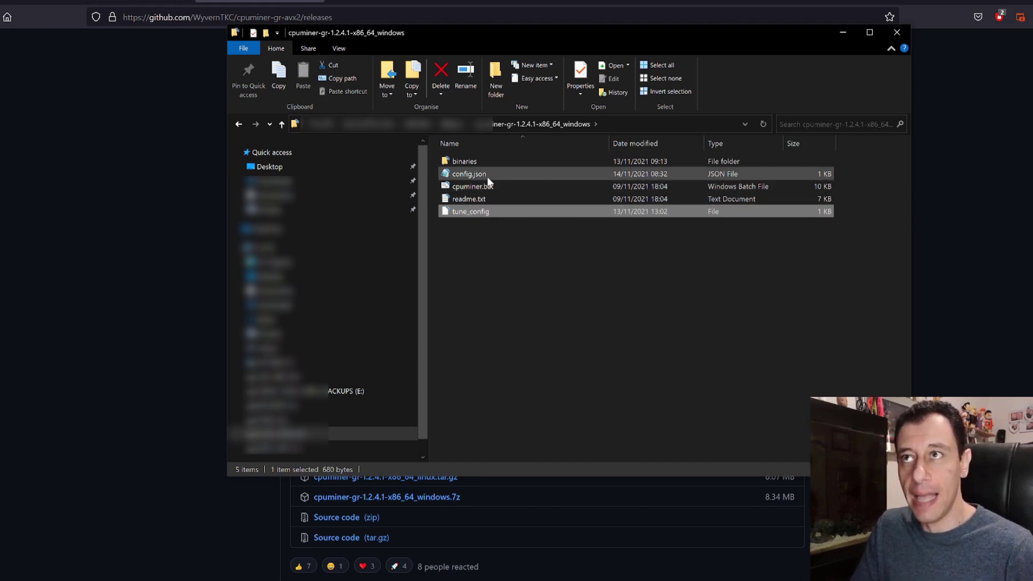
left_click(477, 187)
left_click(469, 199)
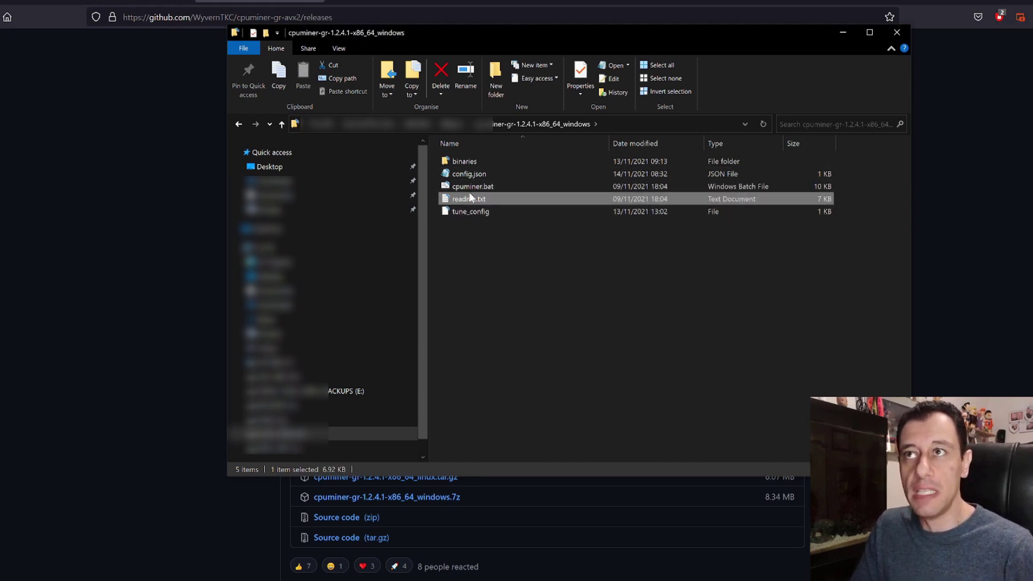
Look through the miner executables in the binaries folder and return to the cpuminer-gr-1.2.4.1-x86_64_windows folder.
left_click(471, 187)
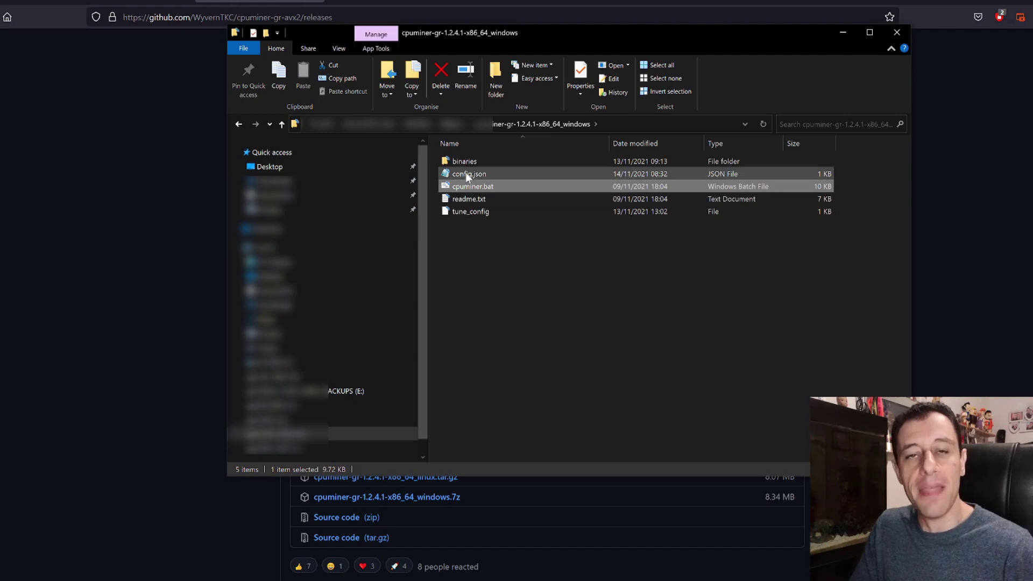
left_click(467, 176)
left_click(468, 163)
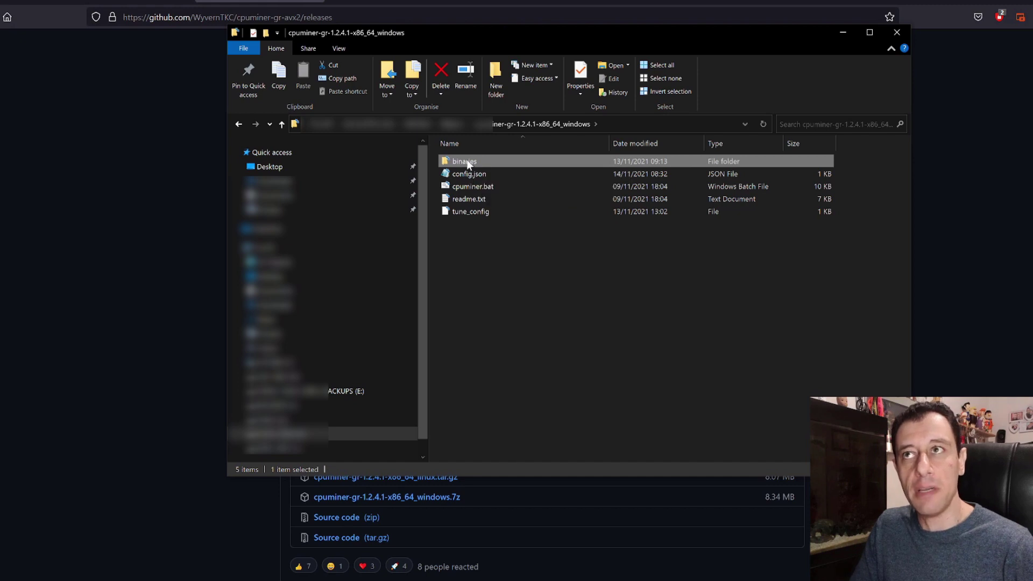
double_click(474, 162)
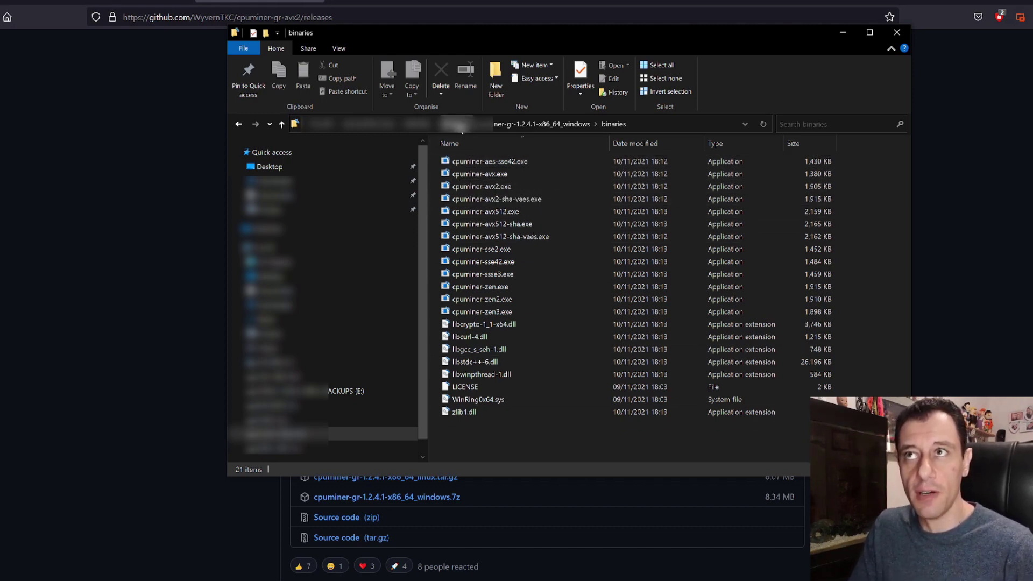
left_click(525, 124)
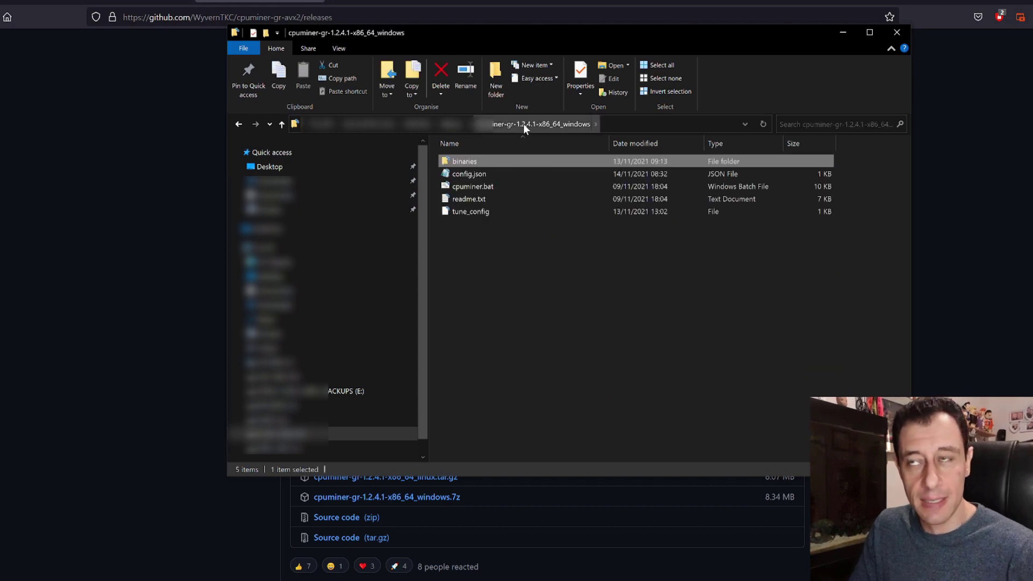
Open config.json in Notepad and skim through its settings.
left_click(466, 173)
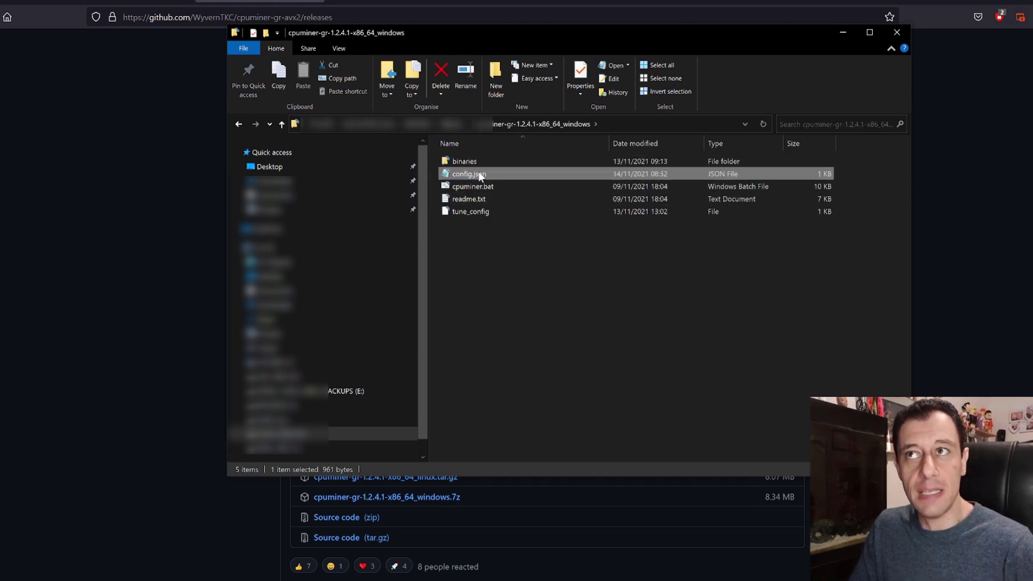
double_click(486, 174)
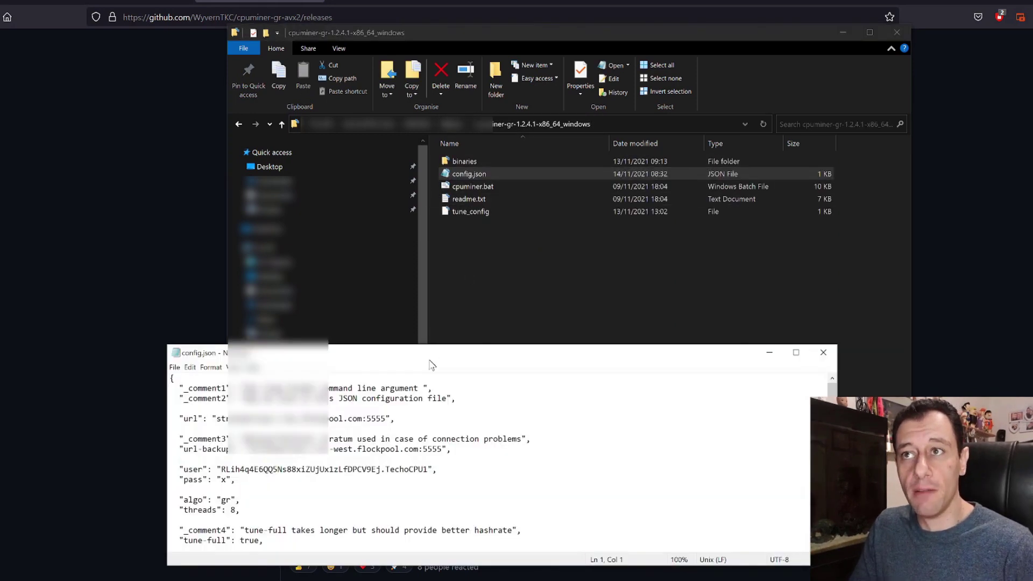
left_click_drag(429, 361, 594, 288)
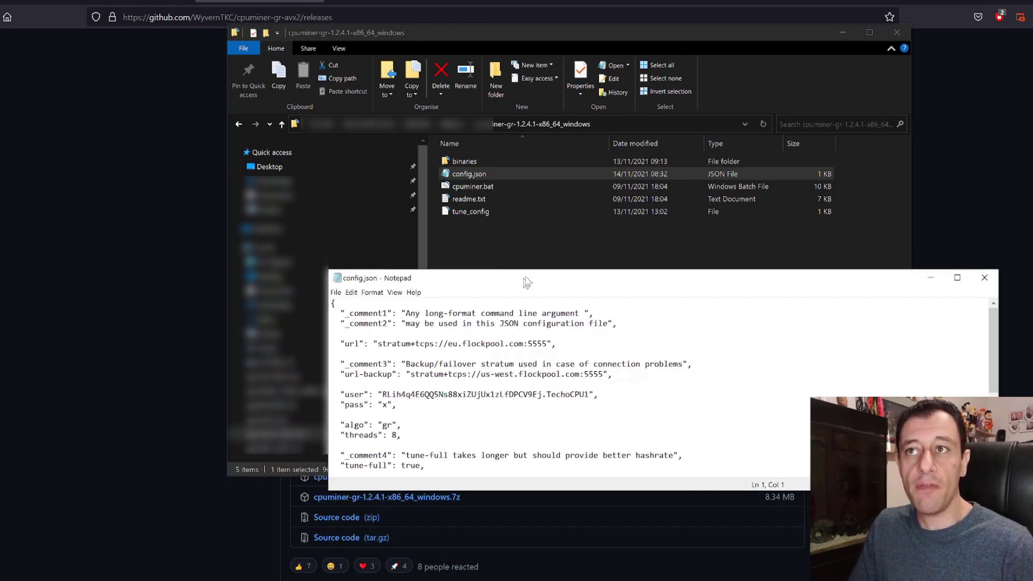
scroll(507, 392, "down", 4)
scroll(473, 398, "up", 4)
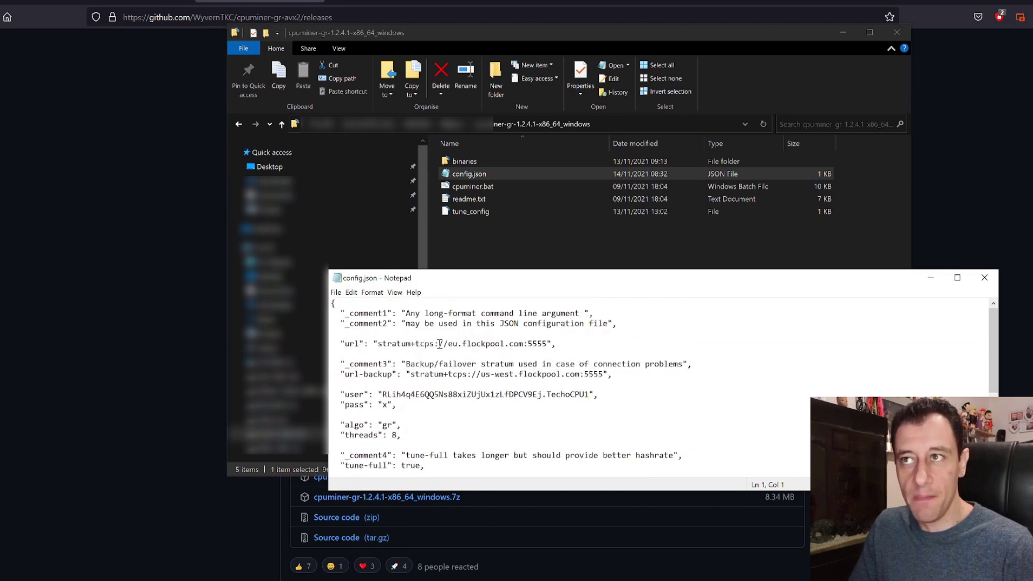
Examine the pool address in the url entry and the failover address in the url-backup entry of config.json.
left_click_drag(377, 343, 549, 345)
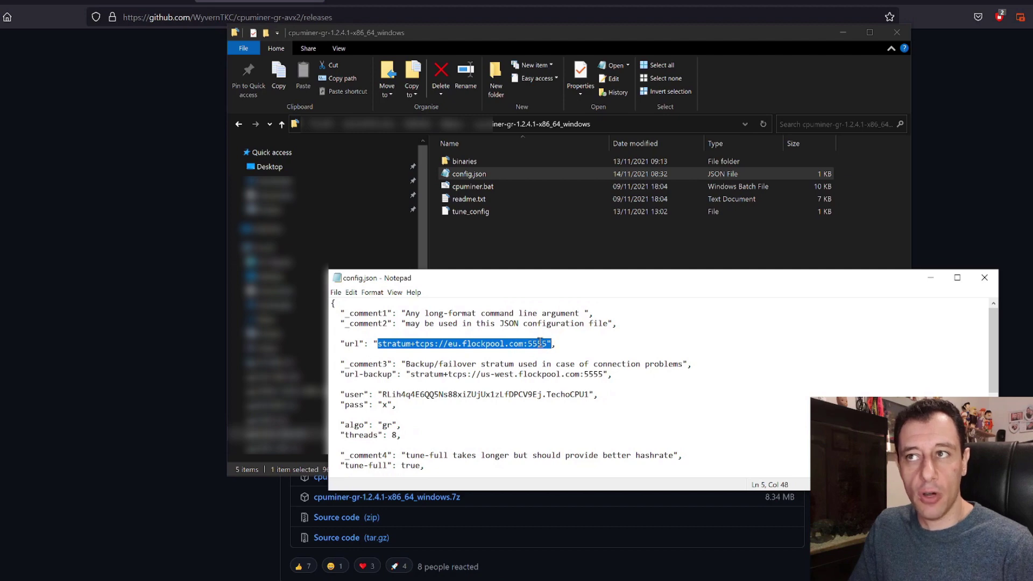
left_click(474, 344)
left_click_drag(449, 343, 463, 344)
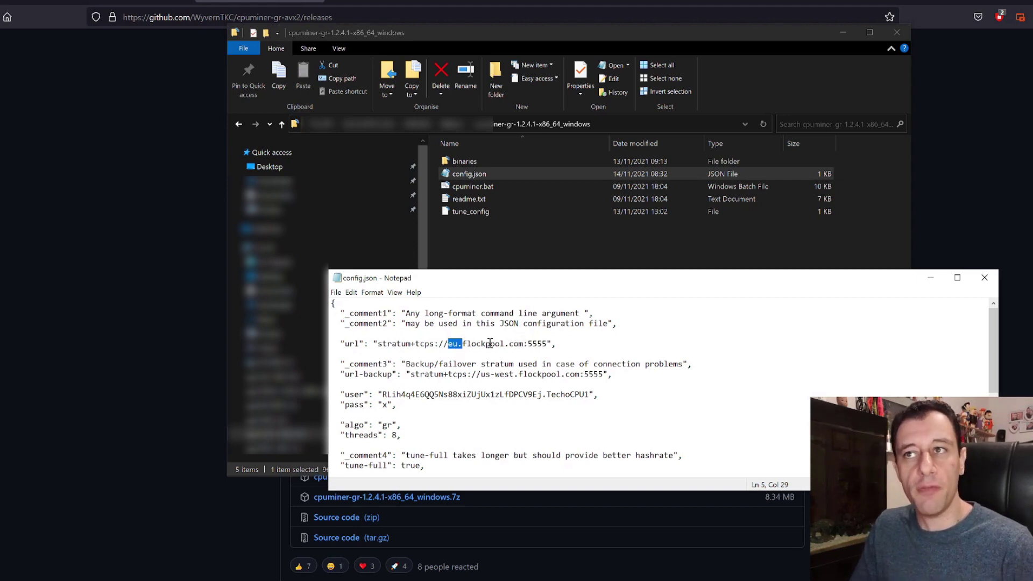
left_click(455, 375)
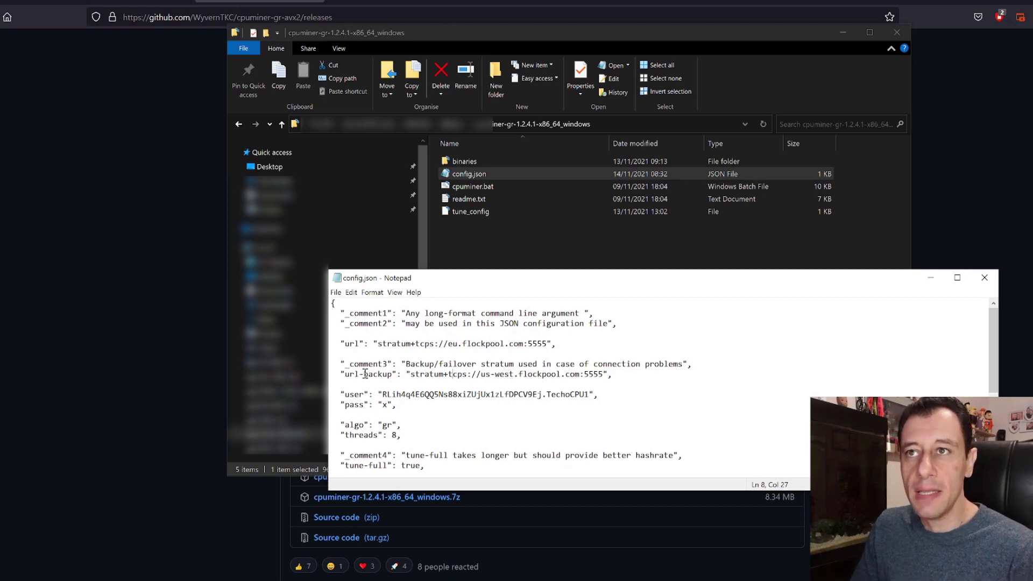
left_click_drag(412, 374, 526, 380)
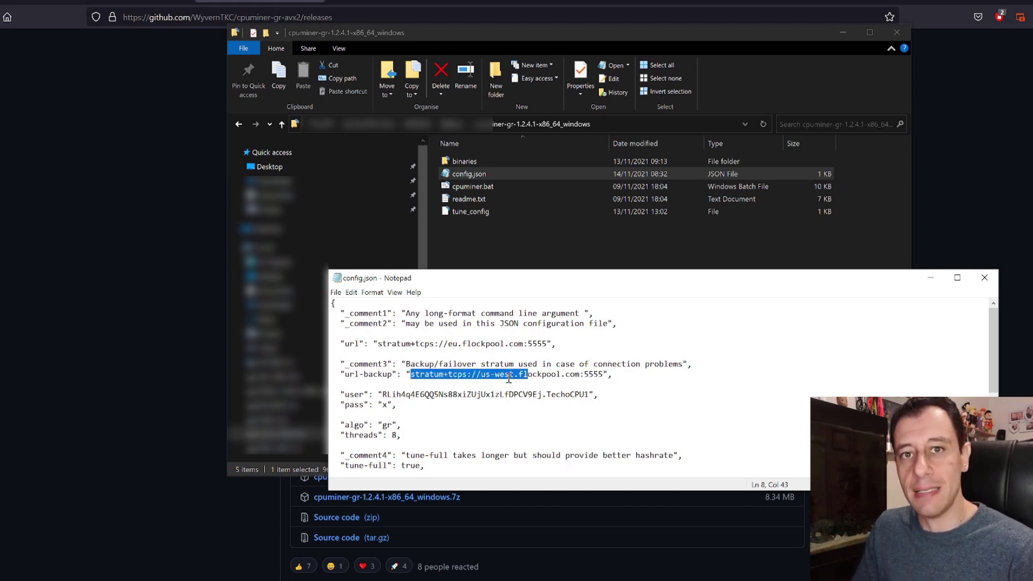
left_click(425, 343)
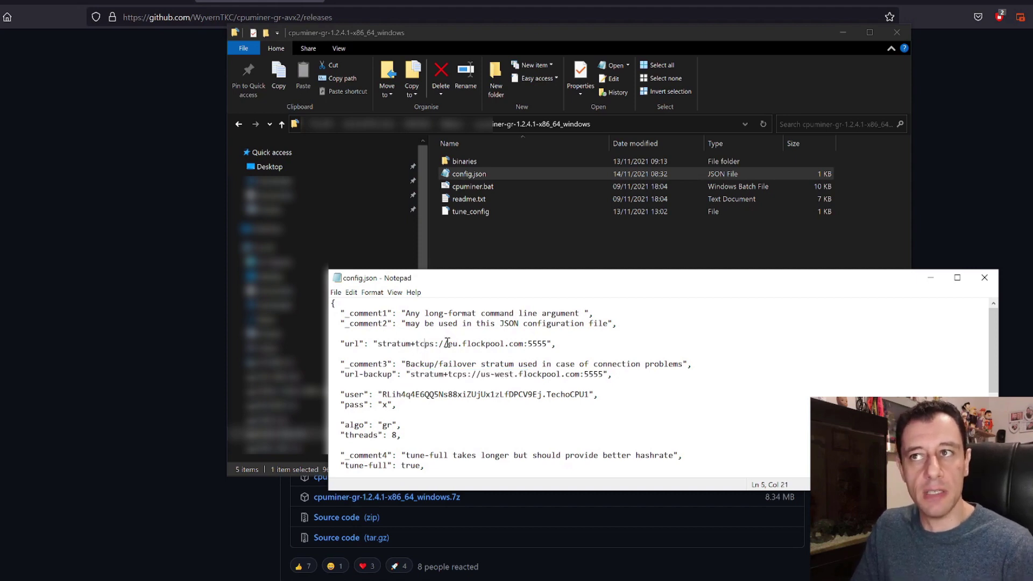
left_click_drag(443, 343, 481, 350)
left_click(564, 374)
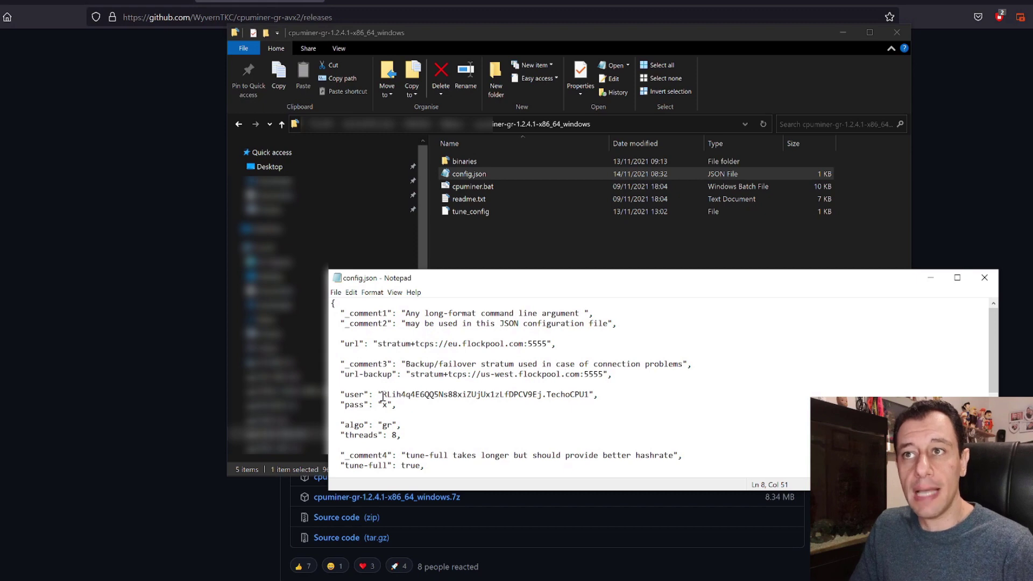
Examine the wallet address and worker name in the user entry of config.json, along with the threads setting.
left_click_drag(382, 395, 539, 395)
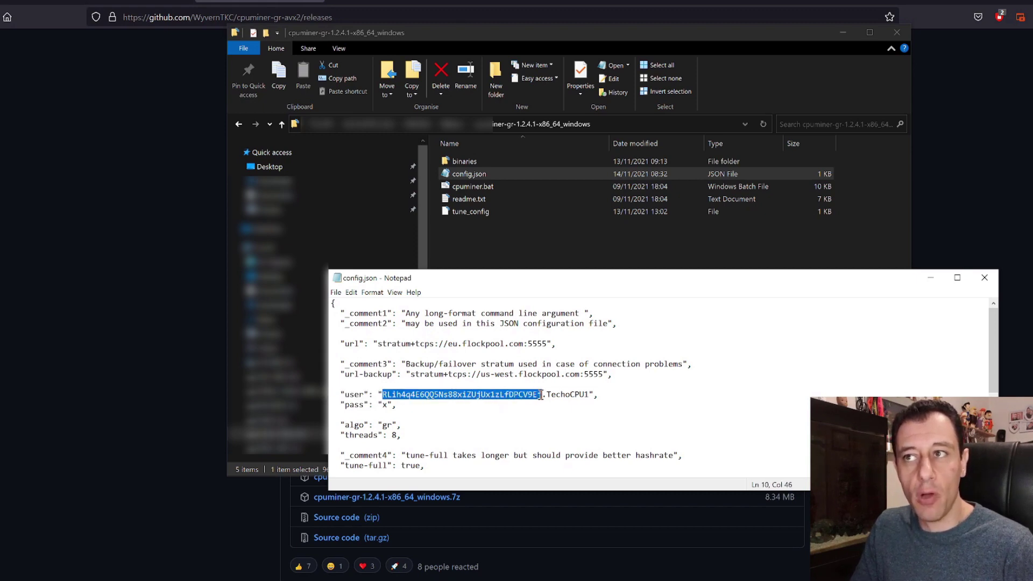
left_click(545, 395)
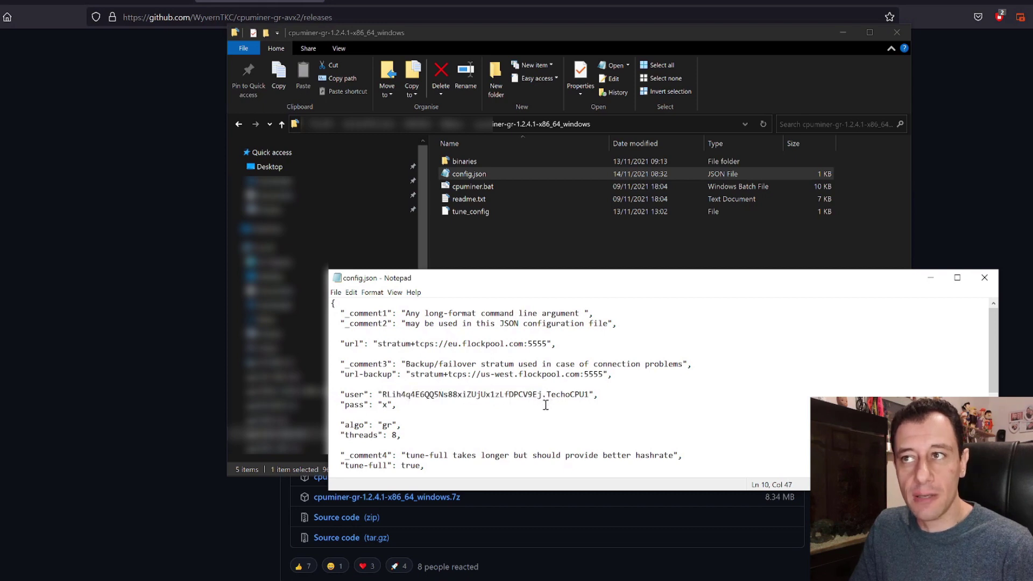
left_click_drag(551, 394, 590, 395)
left_click(573, 413)
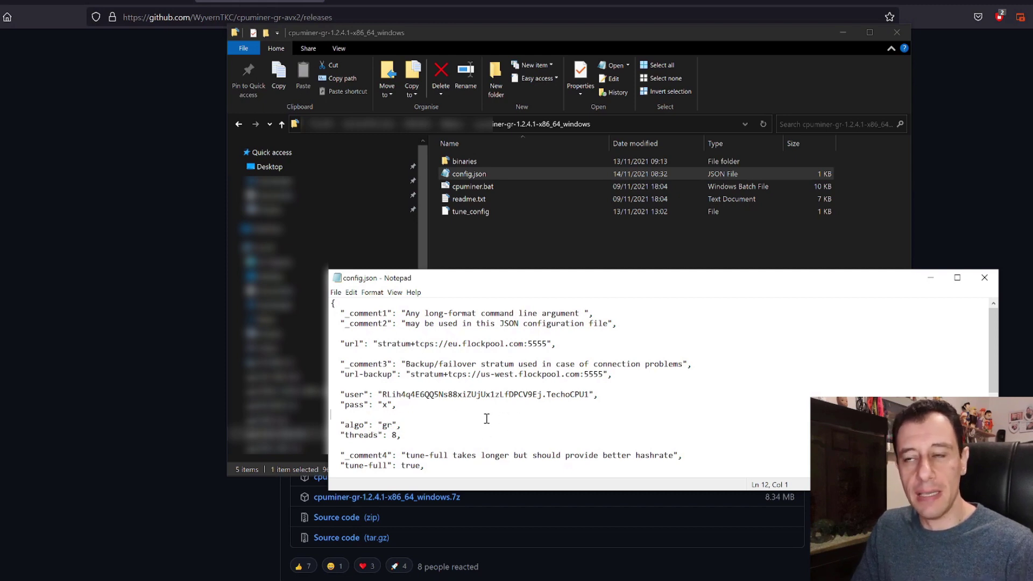
left_click(401, 436)
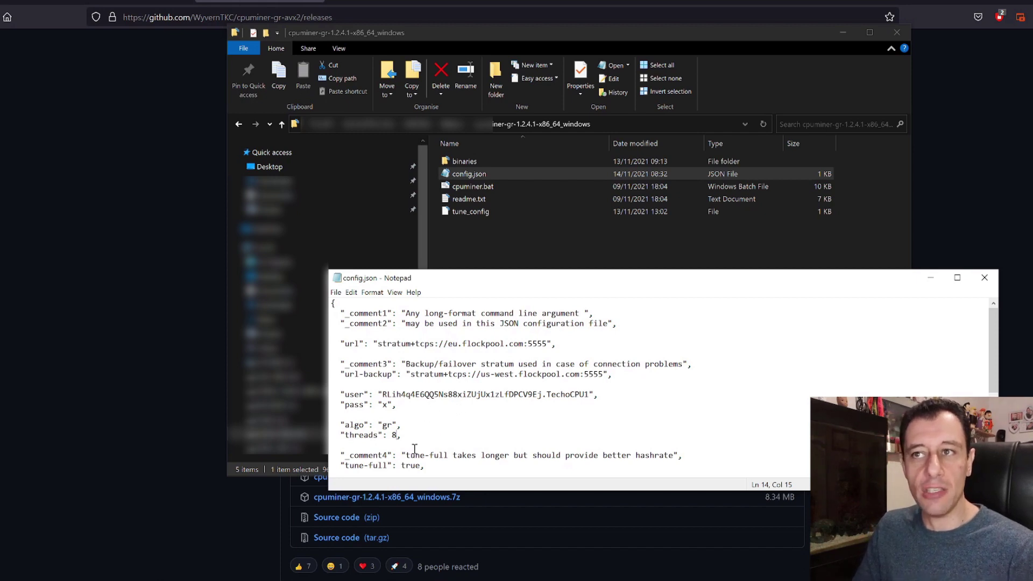
scroll(431, 425, "down", 1)
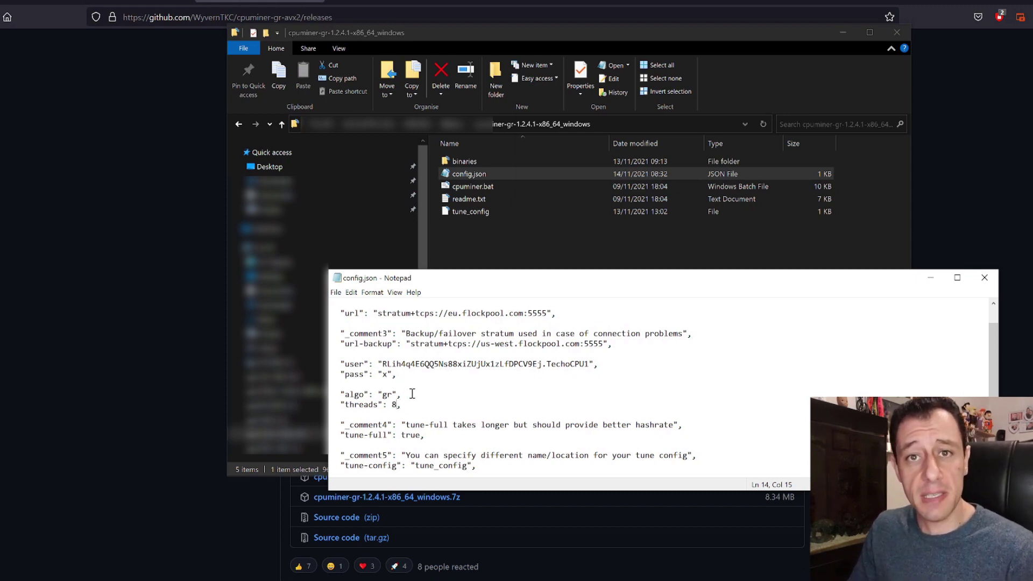
Examine the tune-full setting in config.json and its comment about tuning time and hashrate.
left_click(440, 426)
scroll(430, 422, "down", 1)
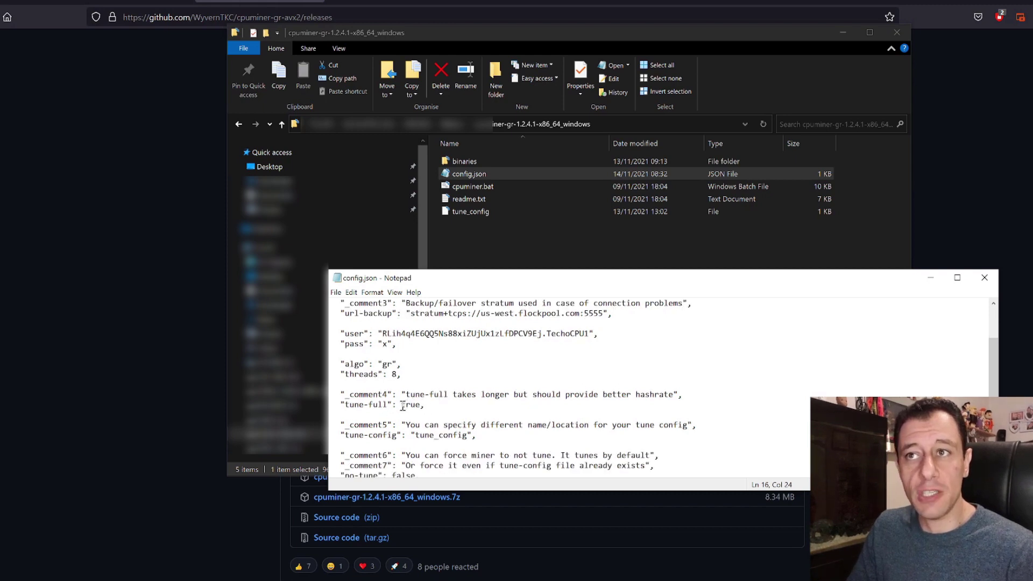
left_click_drag(403, 406, 417, 403)
left_click_drag(533, 394, 670, 395)
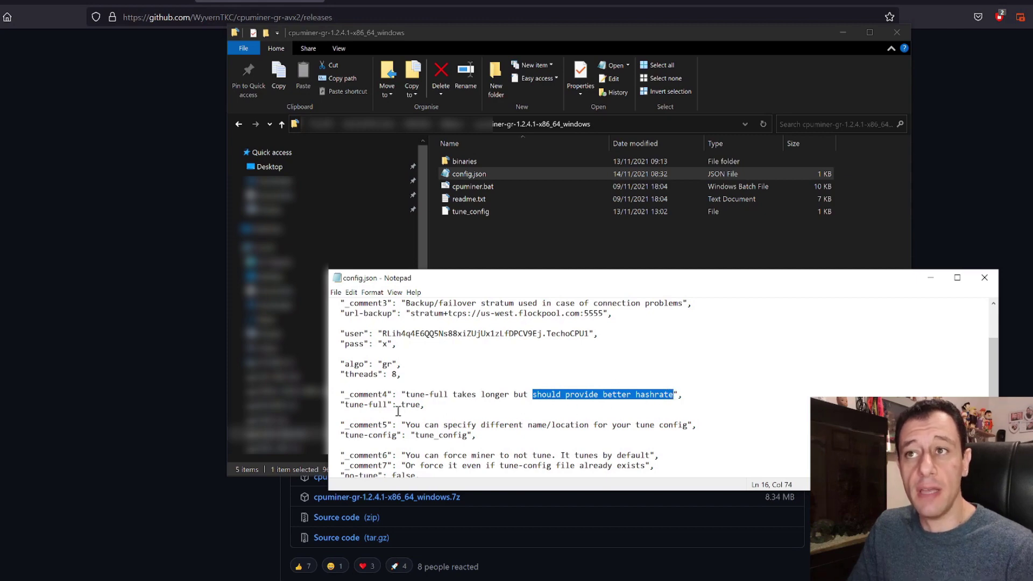
left_click_drag(404, 404, 421, 405)
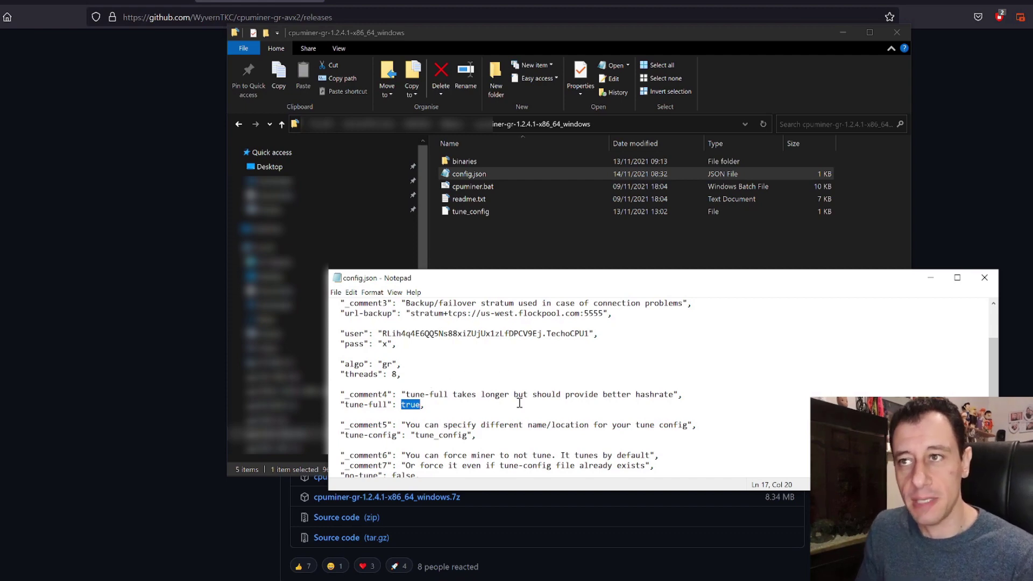
left_click(430, 383)
left_click_drag(420, 404, 407, 405)
scroll(552, 394, "down", 2)
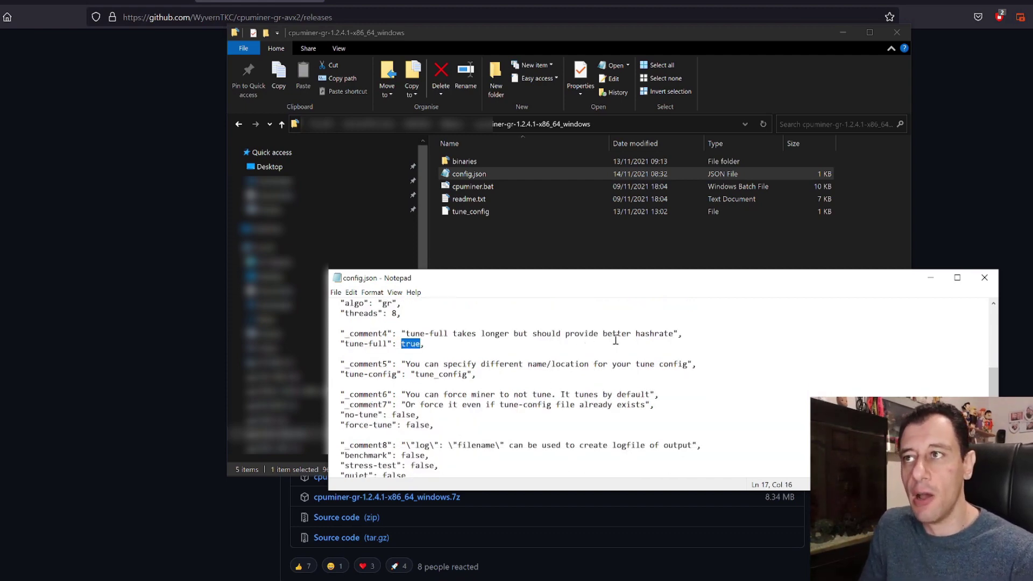
left_click_drag(592, 332, 673, 330)
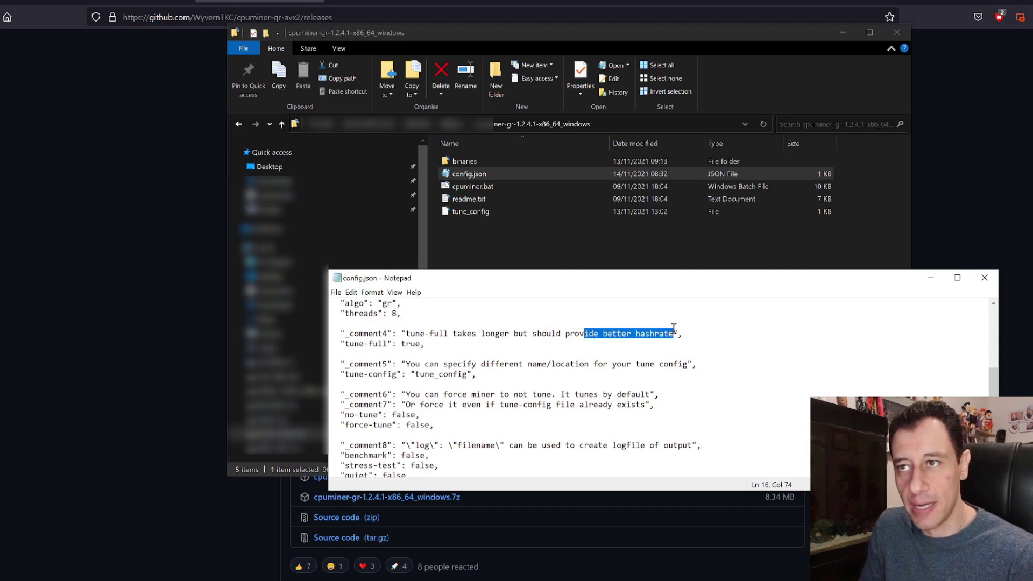
Review the no-tune, force-tune and remaining options at the end of config.json, and close the file.
scroll(433, 410, "down", 1)
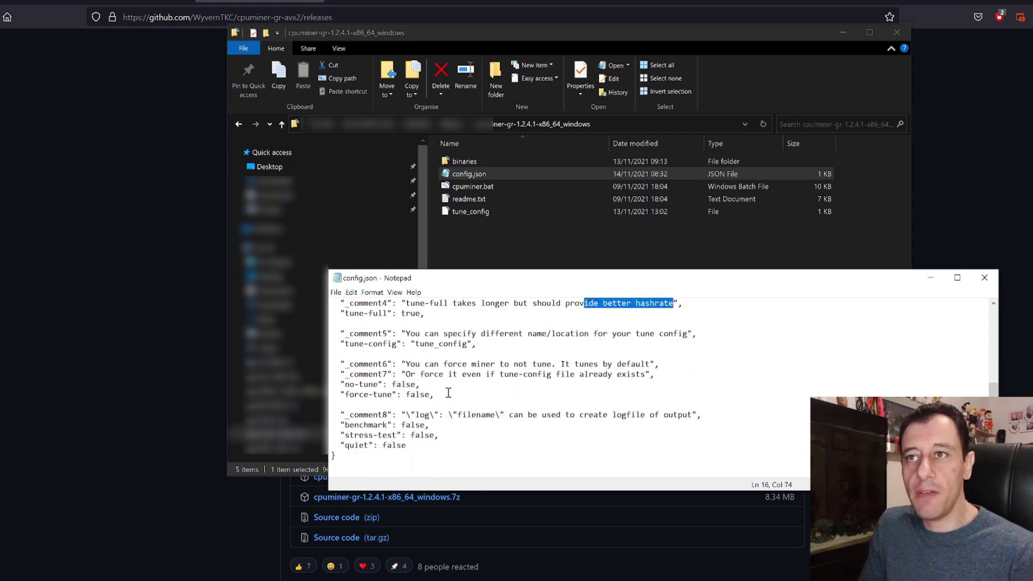
left_click(397, 375)
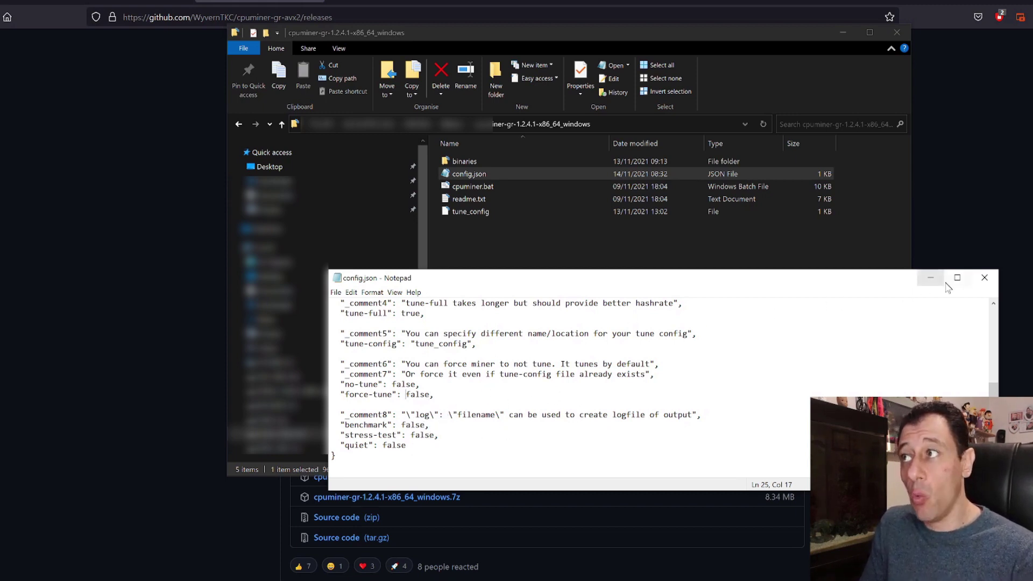
left_click(985, 278)
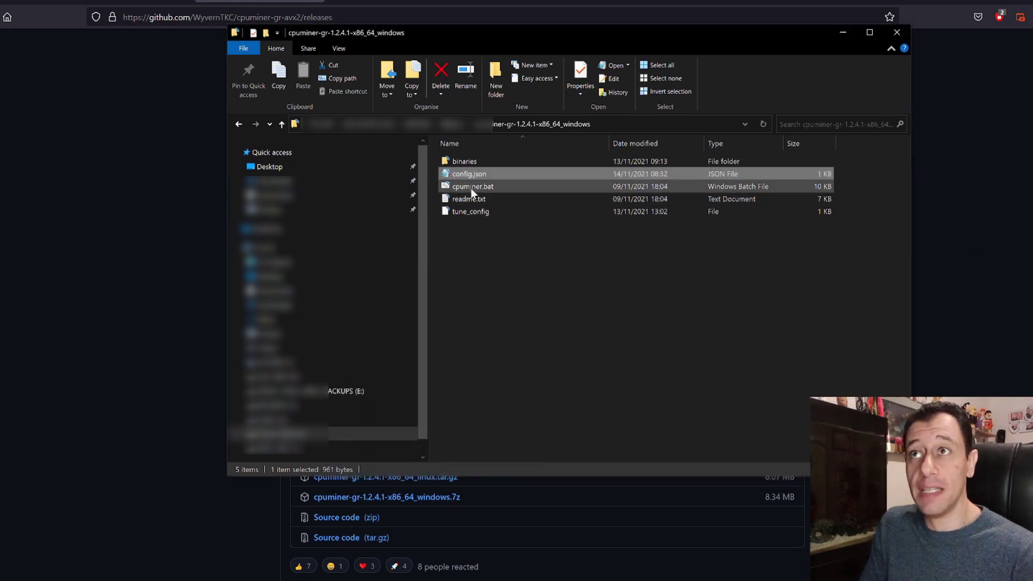
Check the option for sending cpuminer.bat to the desktop as a shortcut, without creating one.
left_click(467, 187)
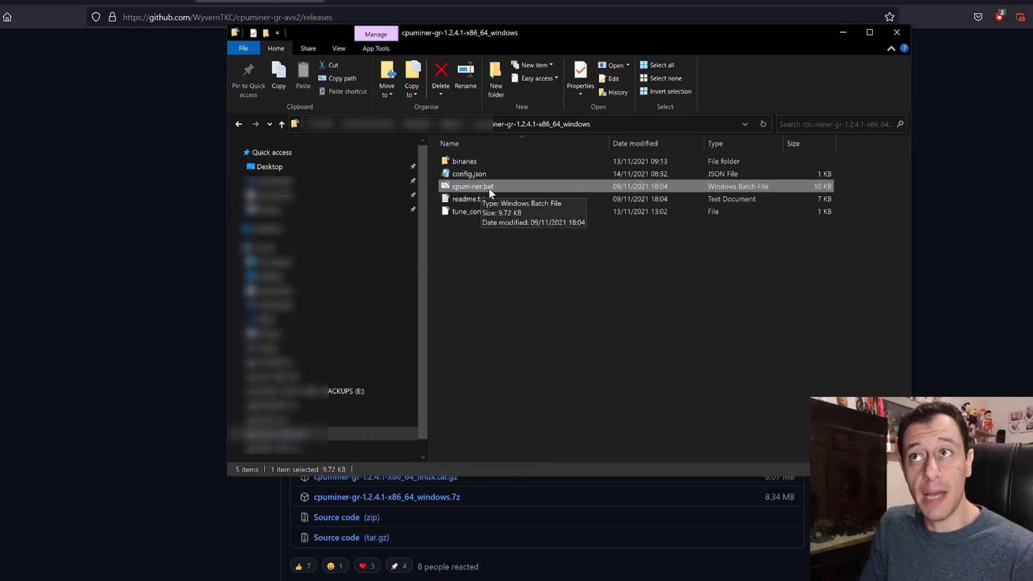
right_click(477, 189)
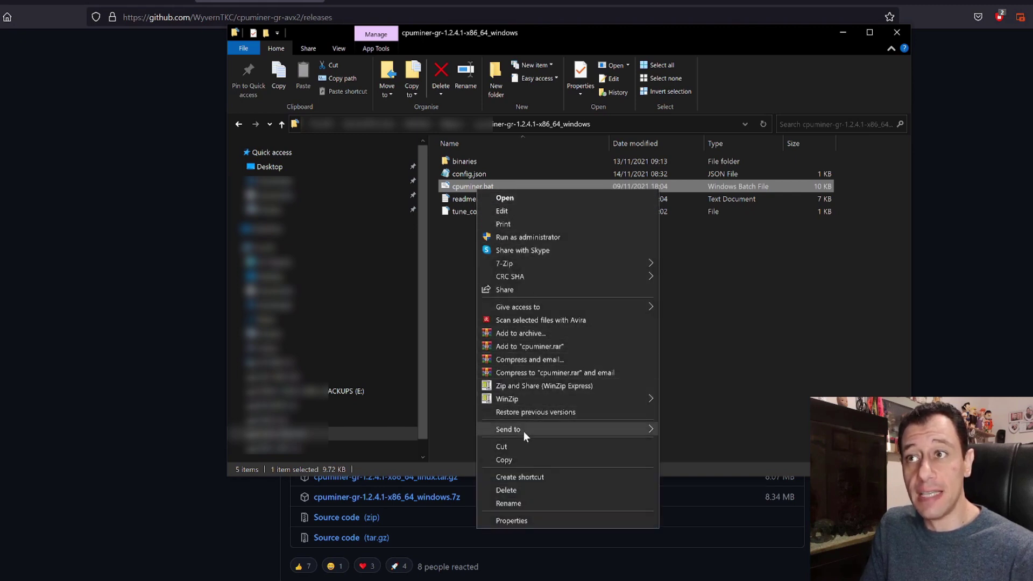
mouse_move(524, 430)
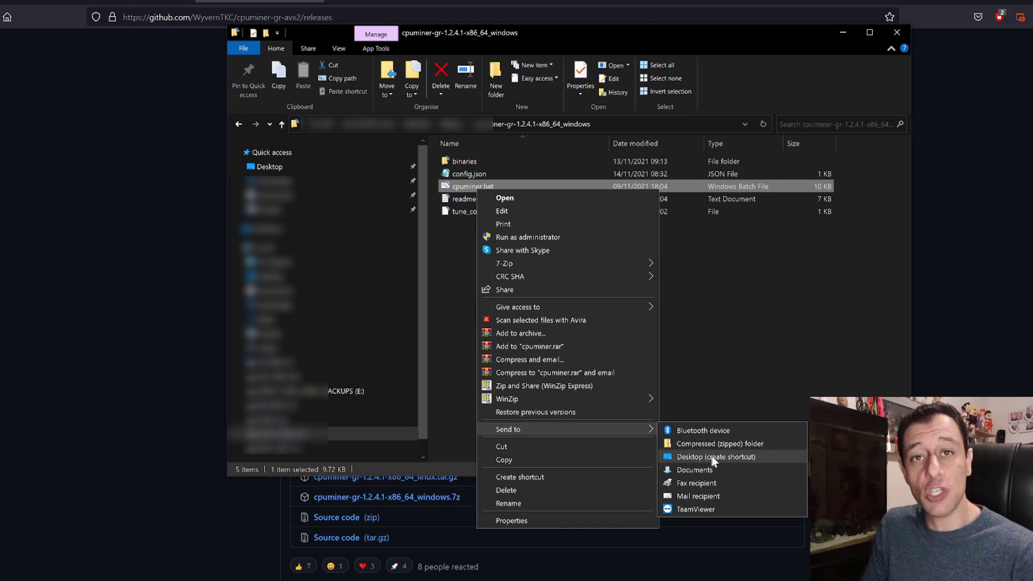
left_click(750, 368)
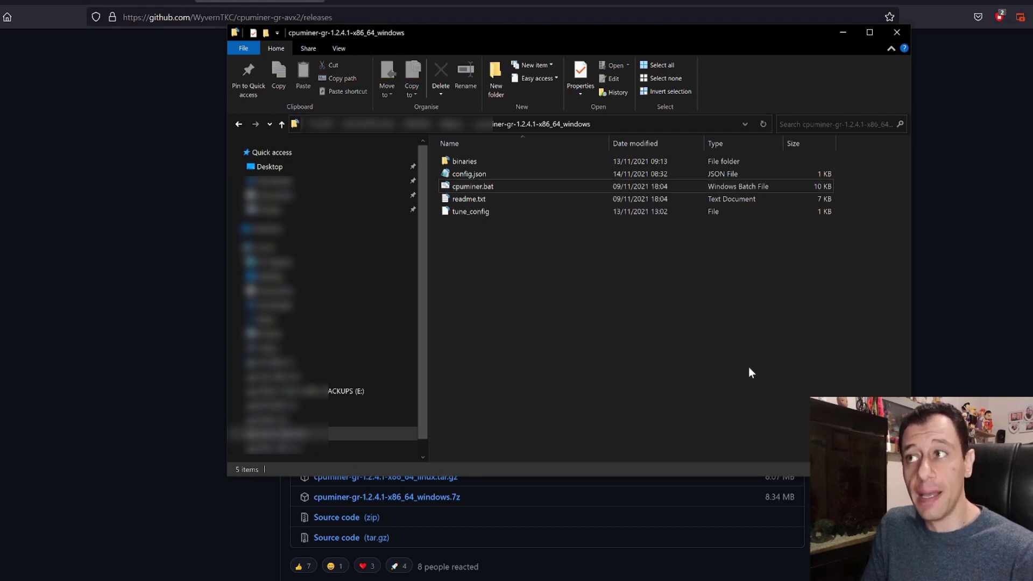
left_click(486, 186)
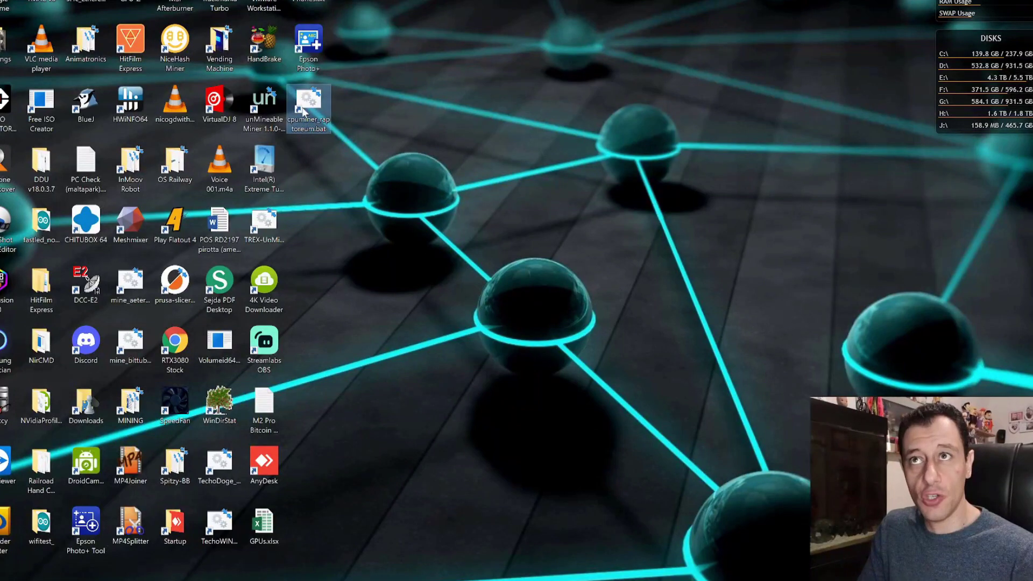
Launch the cpuminer_raptoreum.bat desktop shortcut normally, read the miner's startup output and close its console.
left_click(317, 103)
double_click(317, 103)
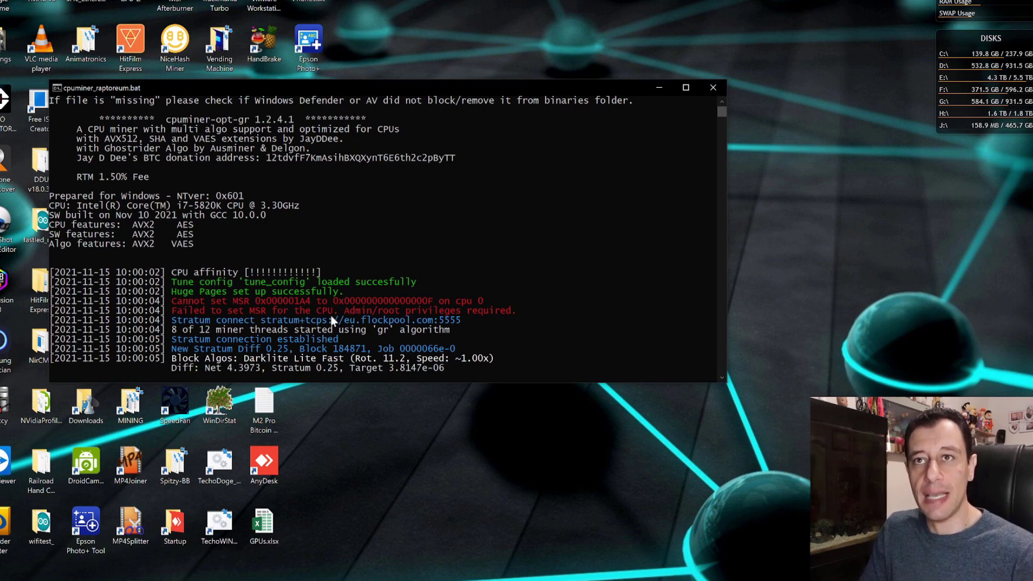
left_click(713, 88)
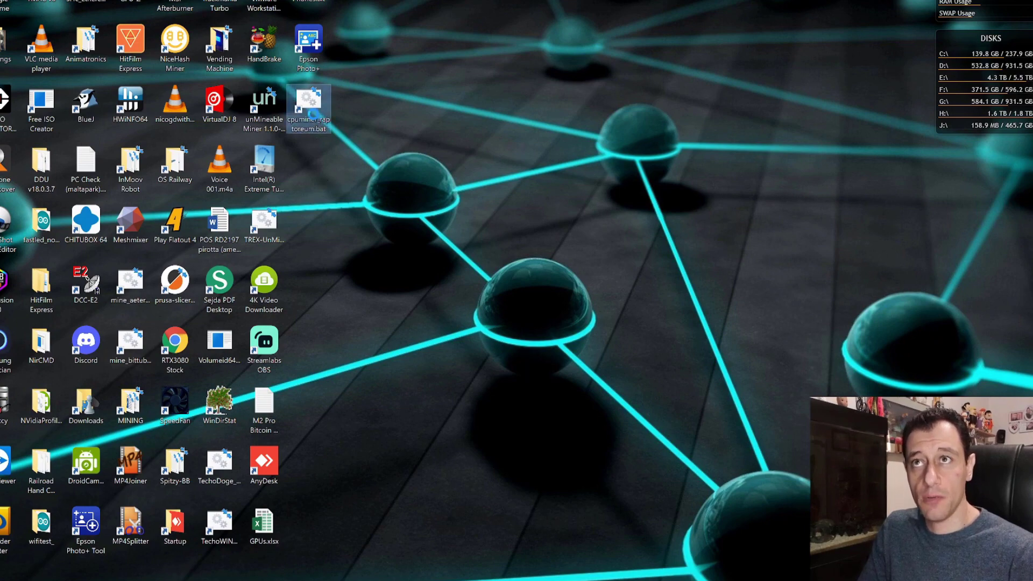
Run the cpuminer_raptoreum.bat desktop shortcut as administrator and reposition its console to read the startup output.
right_click(315, 118)
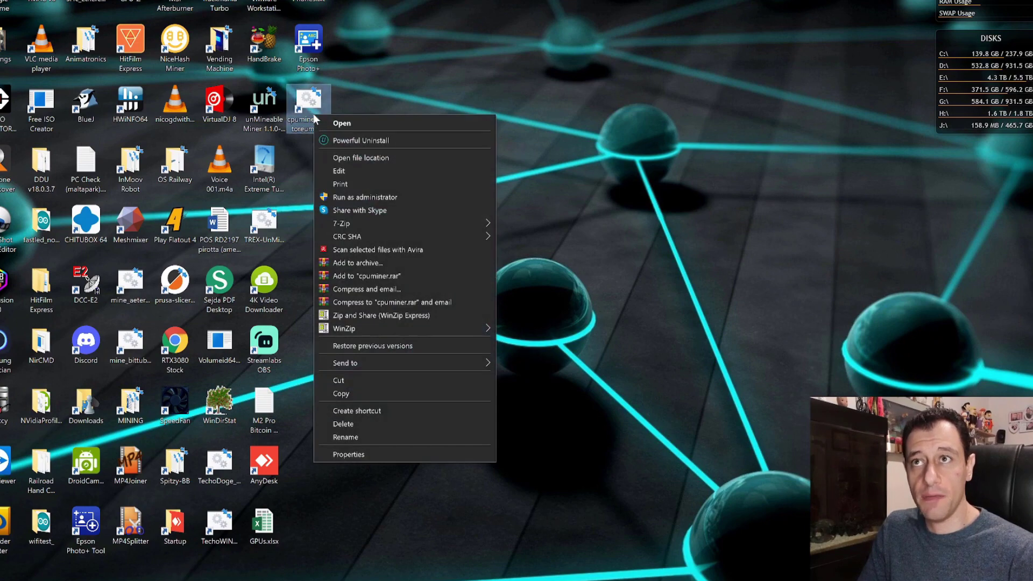
left_click(349, 198)
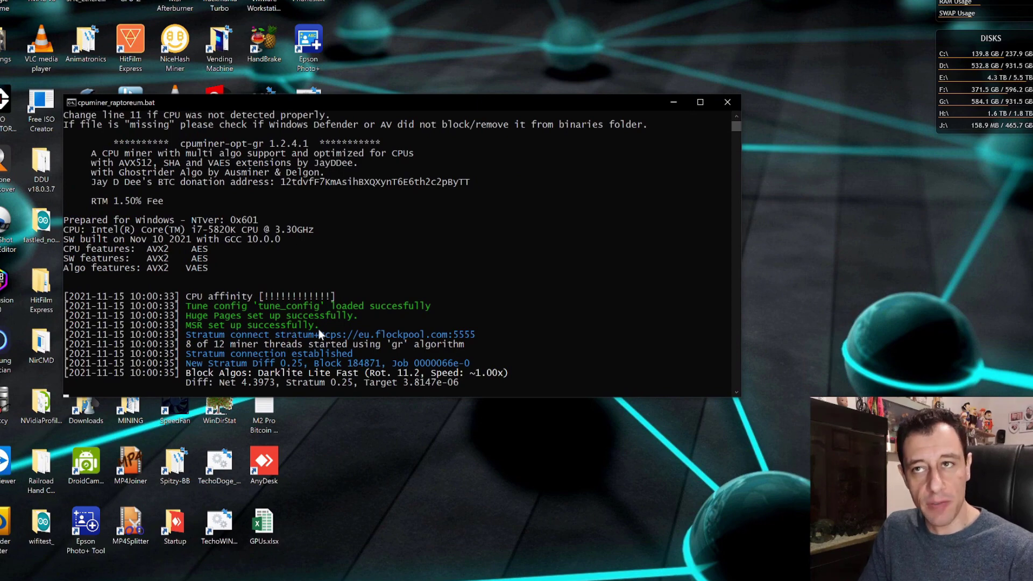
left_click_drag(412, 107, 565, 158)
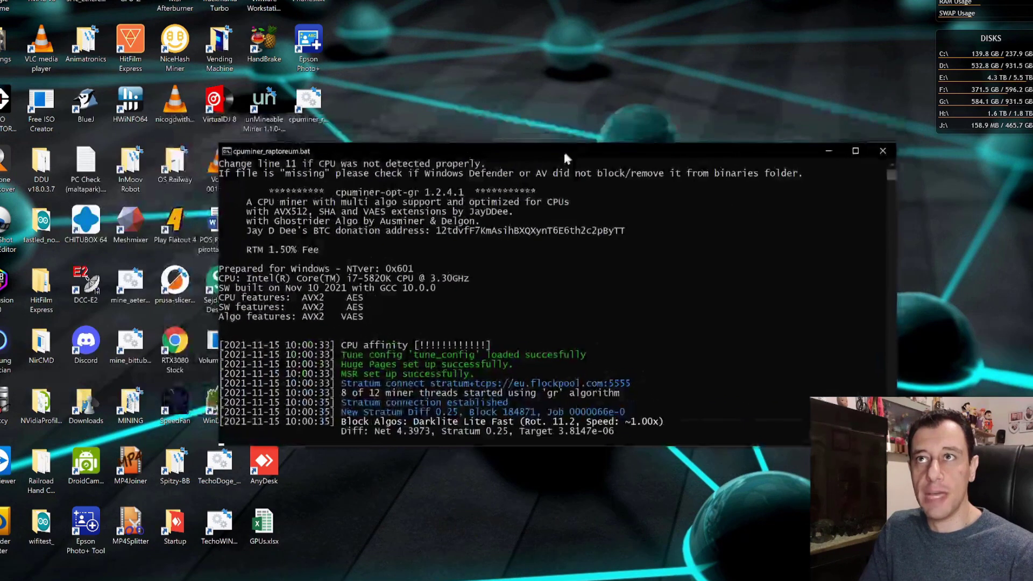
left_click_drag(493, 156, 437, 137)
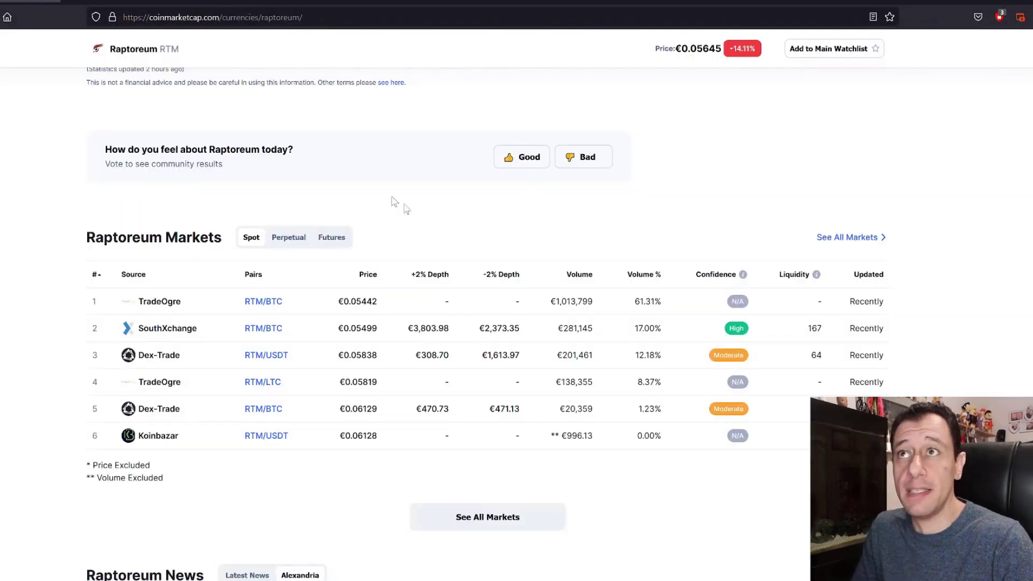
Switch to the browser showing Raptoreum on CoinMarketCap and open Google in a new tab.
scroll(395, 196, "up", 15)
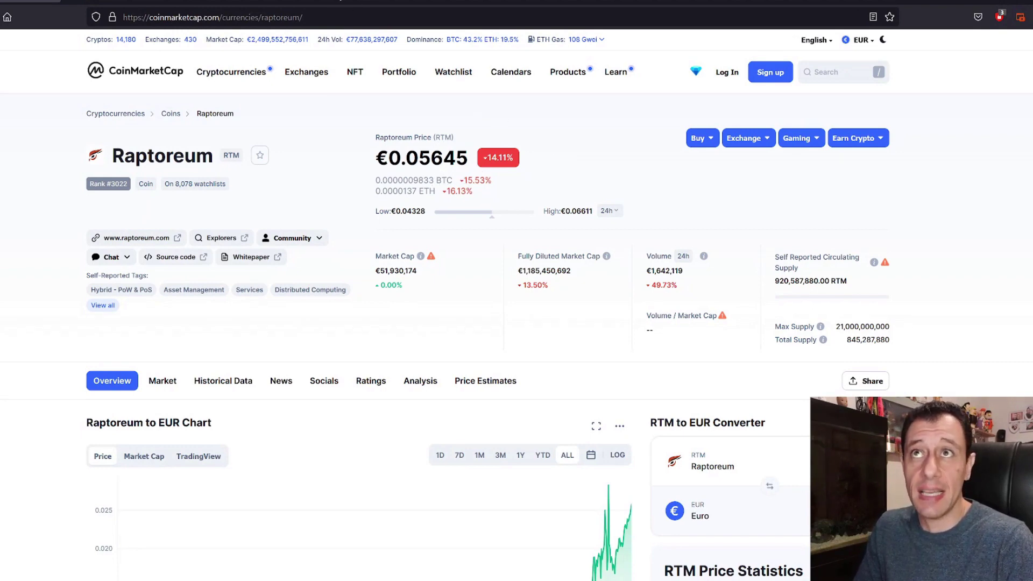
left_click(350, 1)
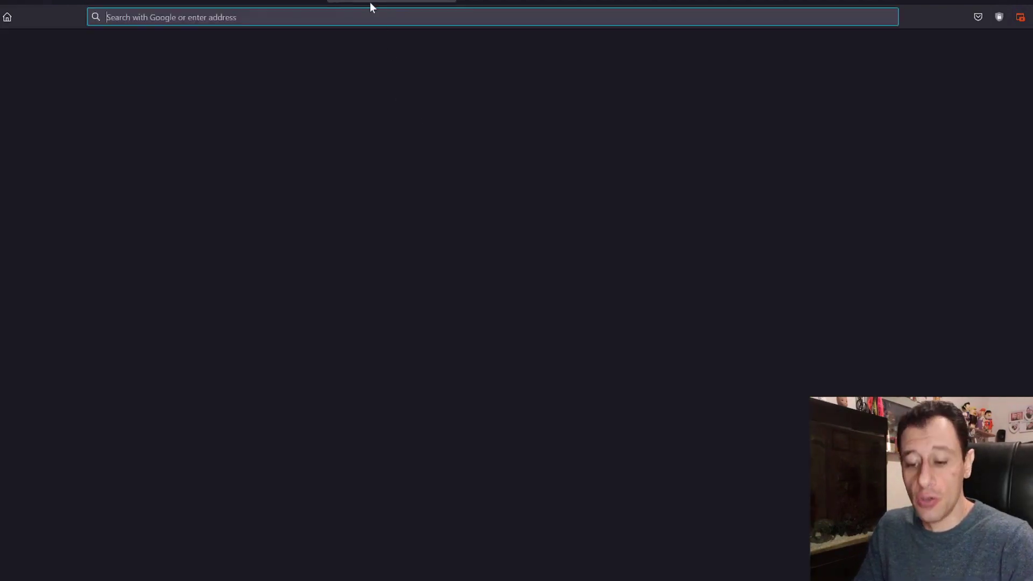
type("www.googl")
key("Return")
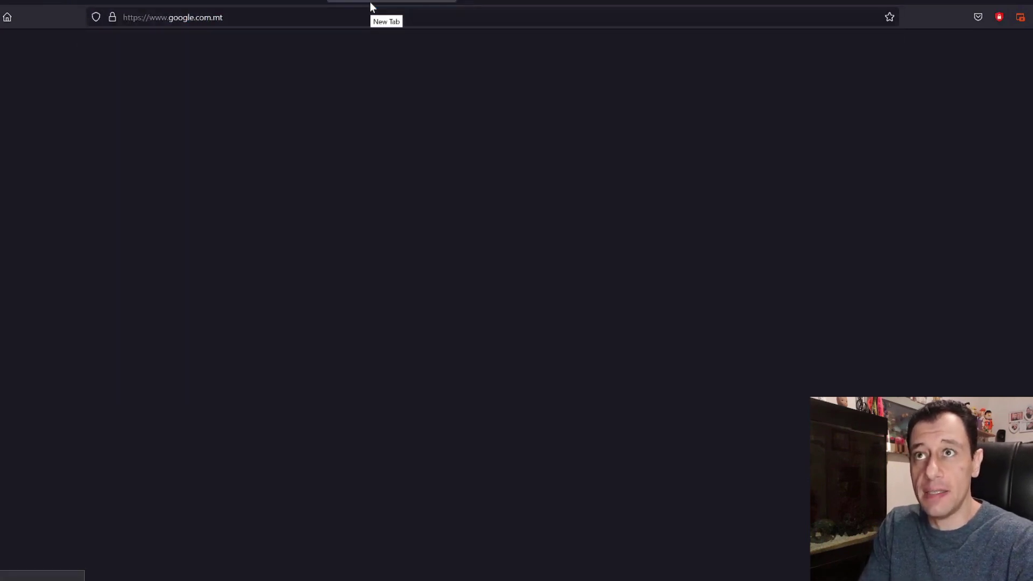
Search for "raptoreum mining calculator", refine the search with "minerstat", and open minerstat's Raptoreum mining calculator.
type("raptoreum")
key("Down")
key("Down")
type("calculator")
key("Return")
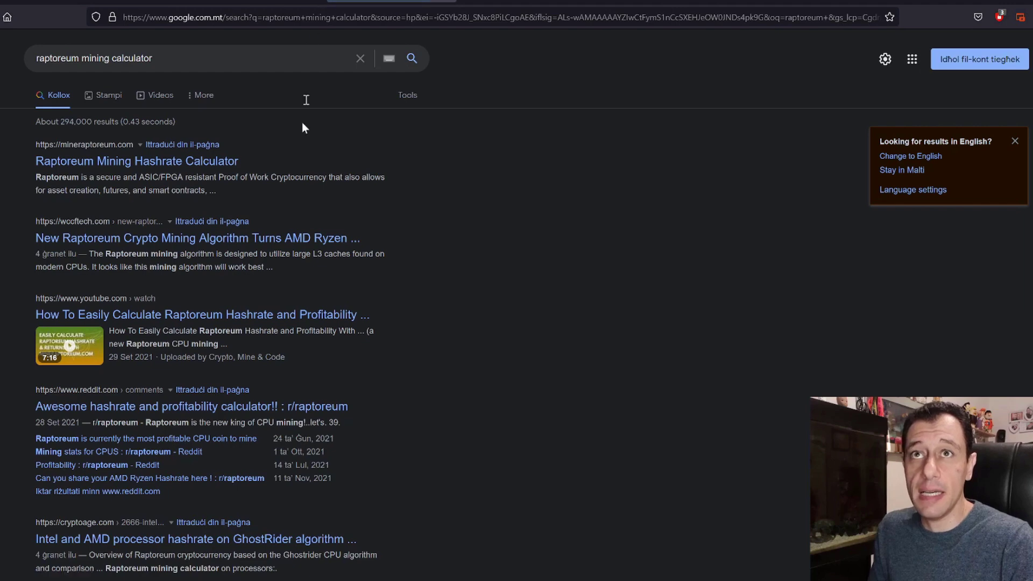
left_click(192, 66)
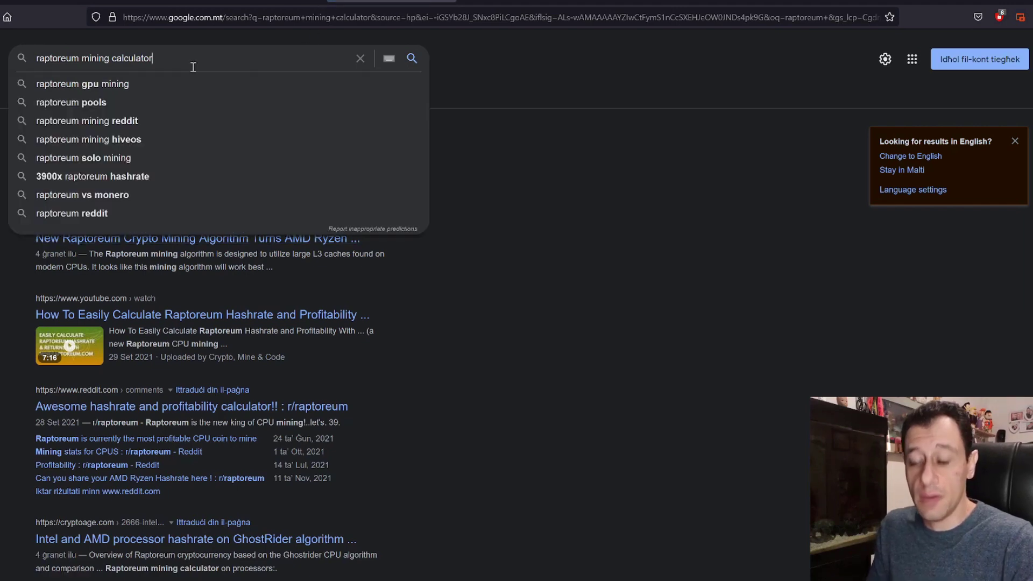
type("minerstat")
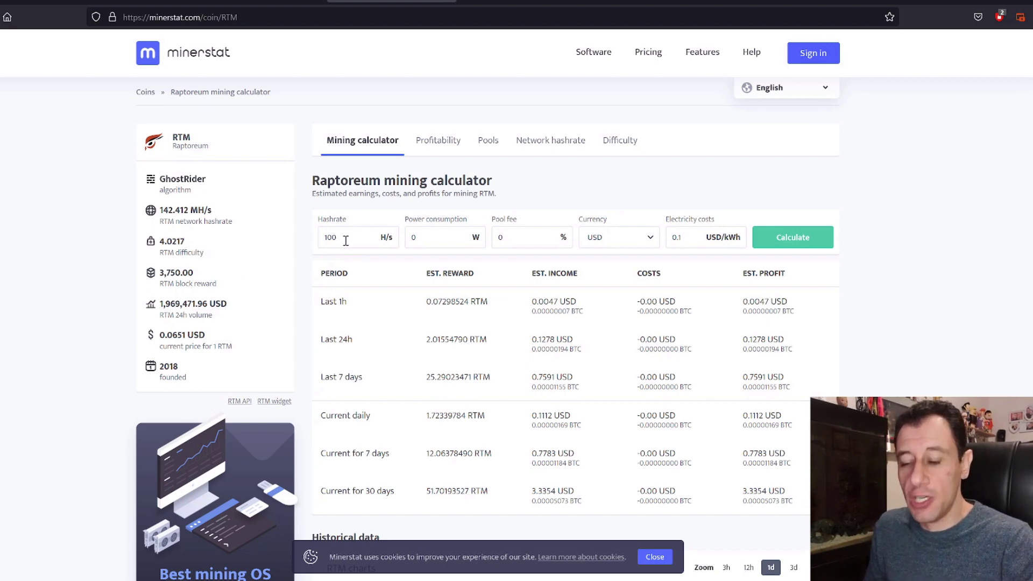
Set the calculator's hashrate to 2000 H/s and the power consumption to 200 W.
key("BackSpace")
key("BackSpace")
key("BackSpace")
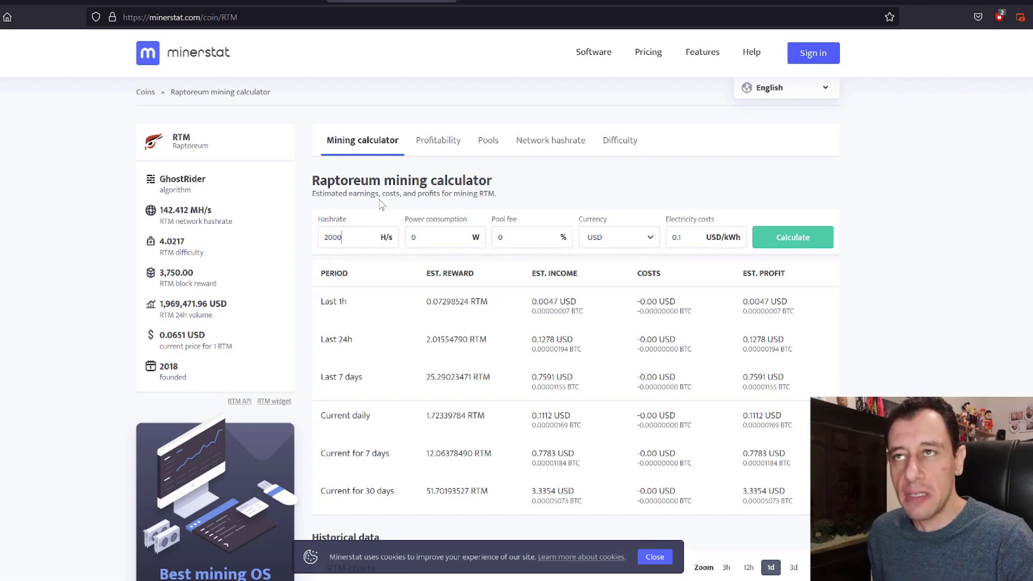
left_click(431, 240)
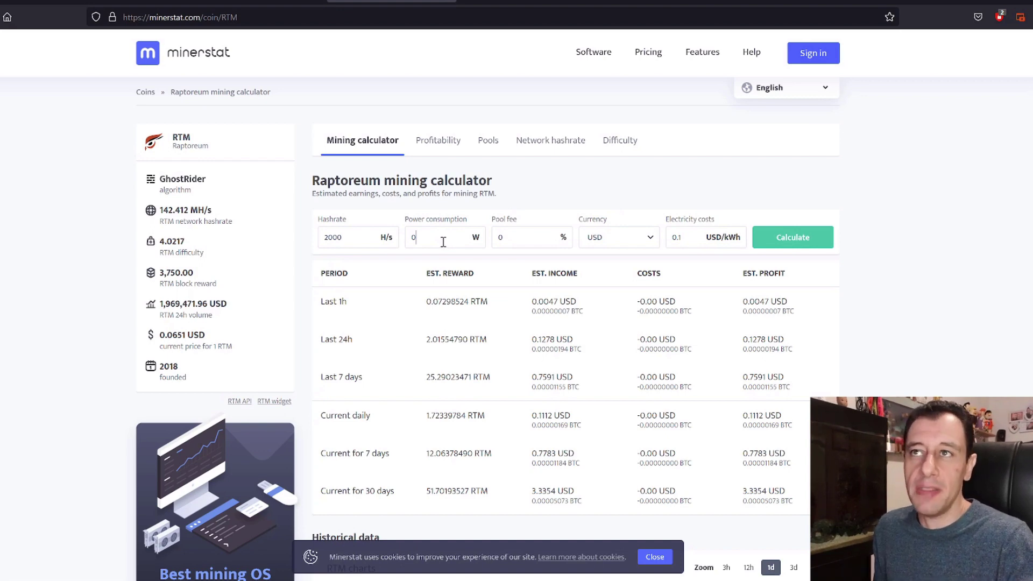
left_click_drag(437, 240, 393, 232)
type("200")
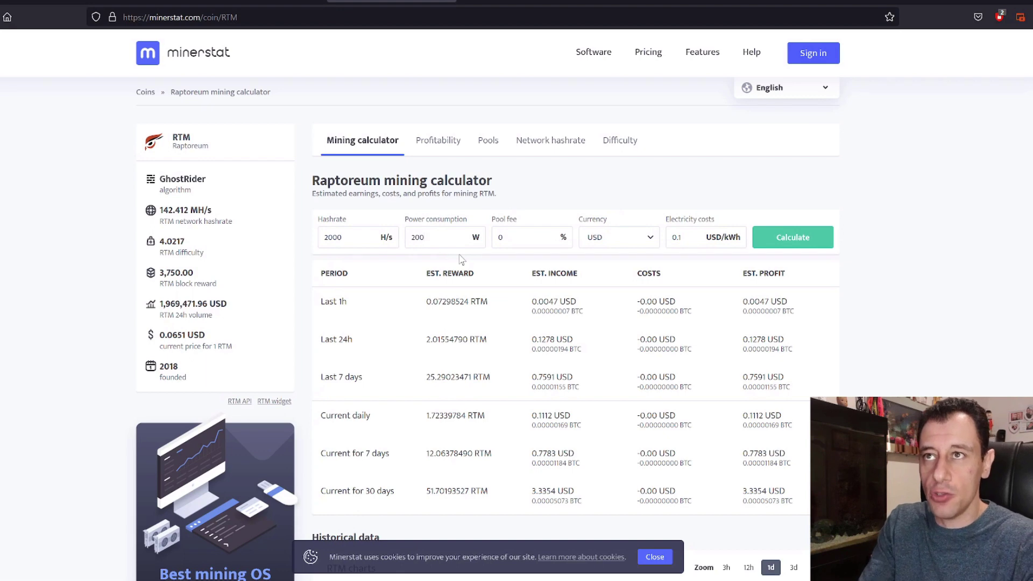
Set the pool fee to 1 %, the currency to EUR and electricity costs to 0.16 EUR/kWh, and calculate the earnings.
left_click_drag(520, 237, 465, 235)
type("1")
left_click(637, 246)
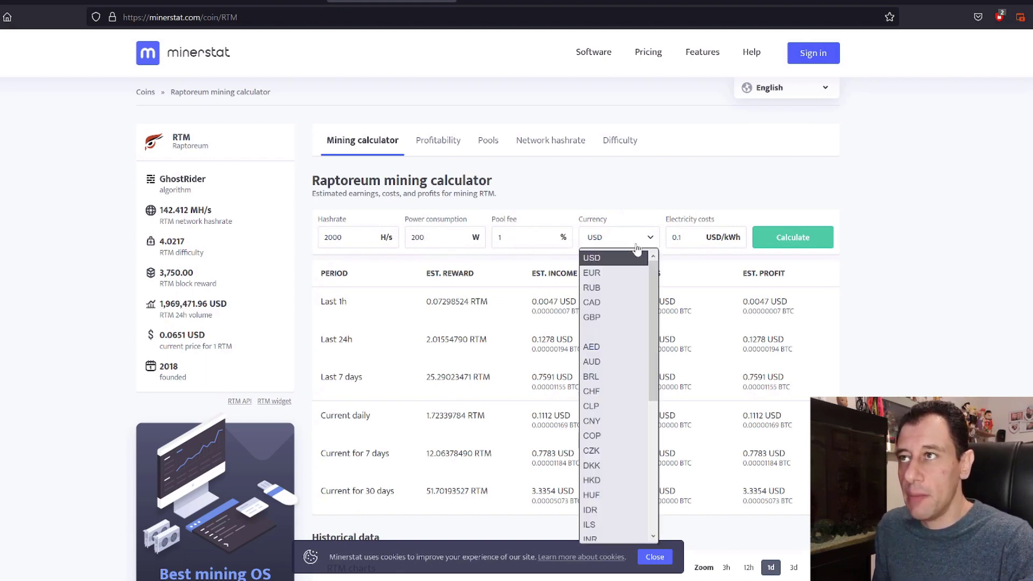
left_click(623, 274)
left_click(692, 237)
type("6")
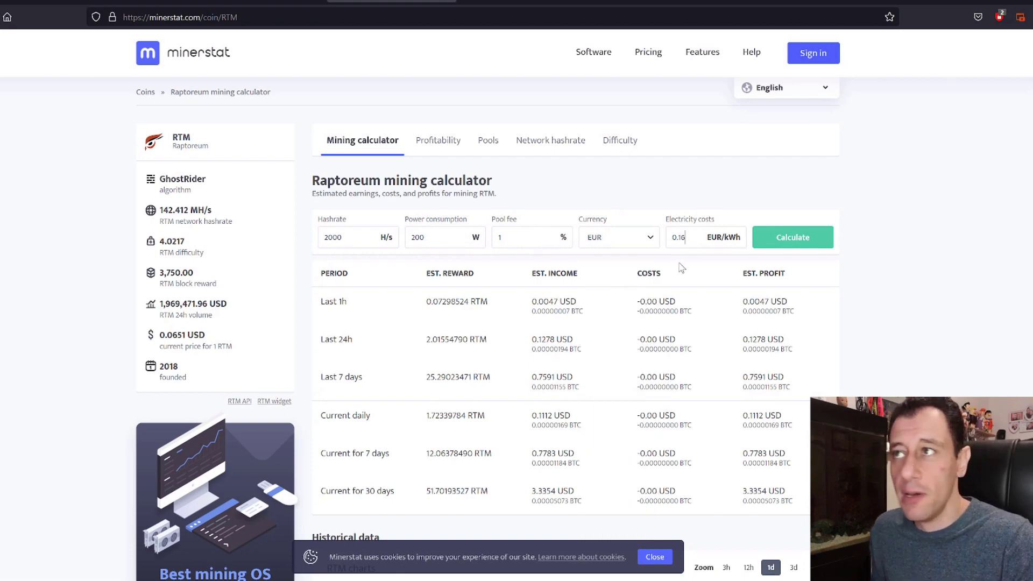
left_click(765, 247)
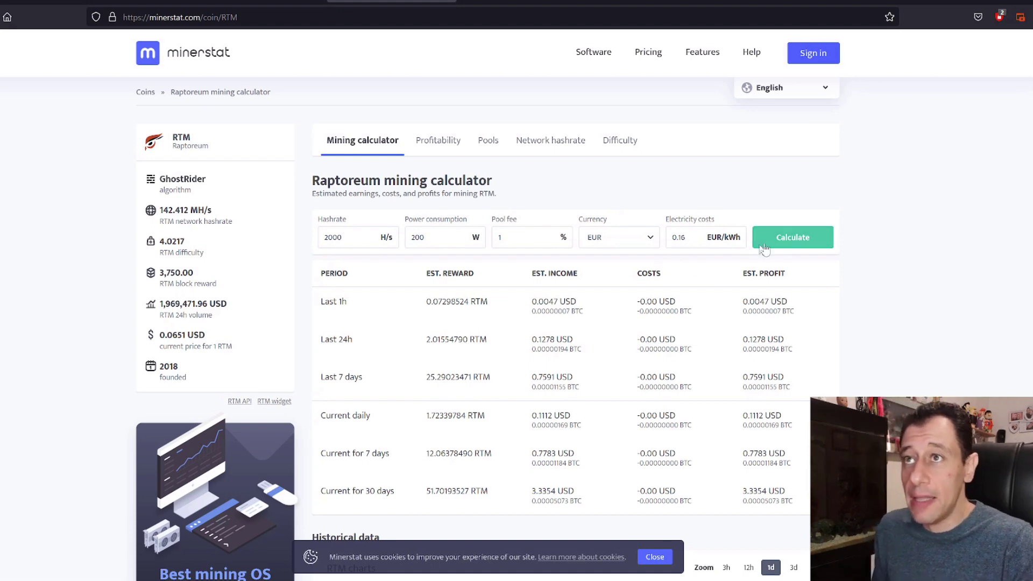
left_click(800, 251)
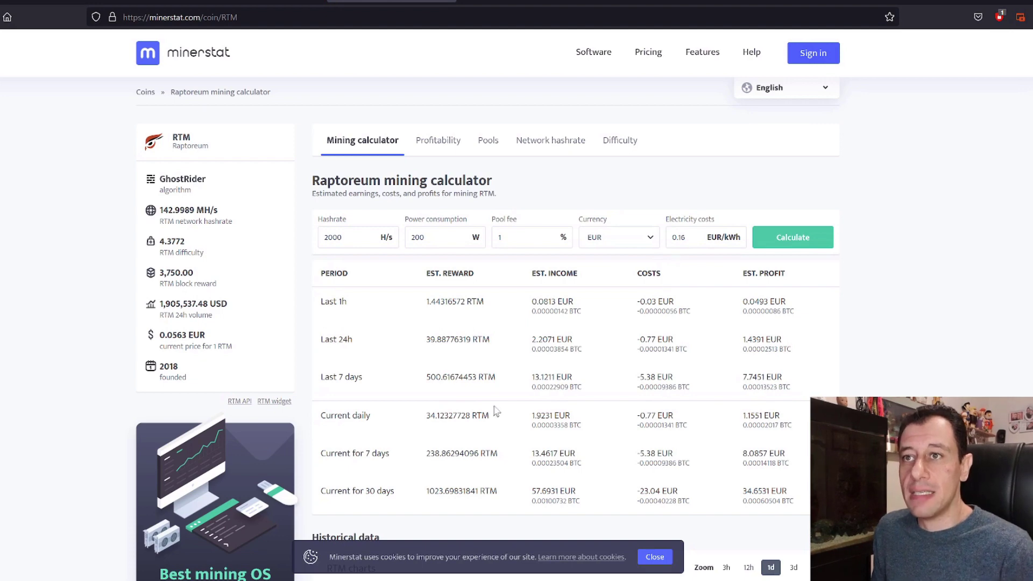
Examine the estimated rewards, income, electricity costs and profit for each period, especially the current daily cost.
scroll(496, 409, "down", 1)
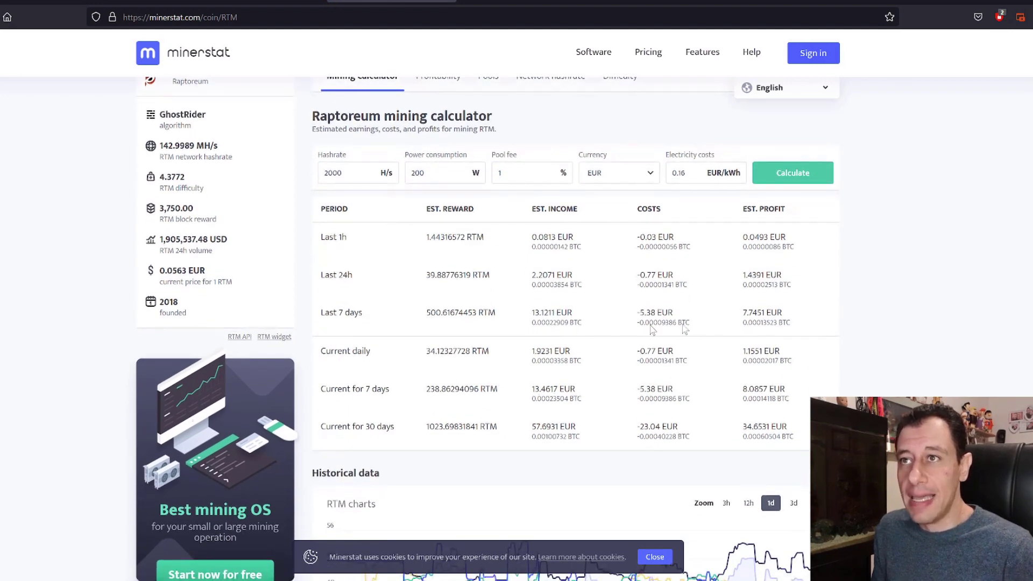
left_click_drag(637, 352, 649, 352)
left_click(665, 359)
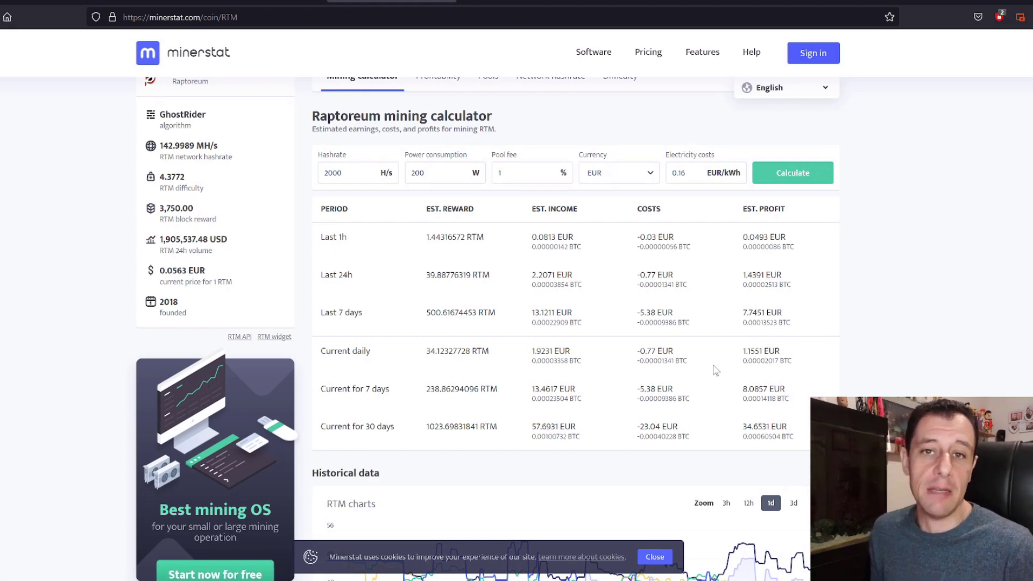
scroll(677, 370, "up", 1)
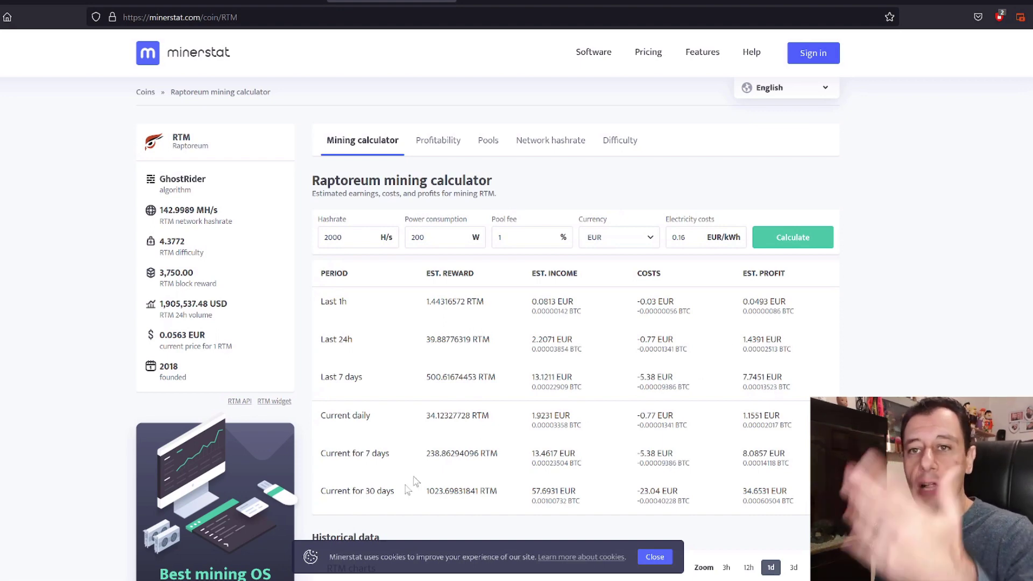
Switch to the running cpuminer_raptoreum.bat console and reposition it to read the hashrate reports and accepted shares.
key("alt+Tab")
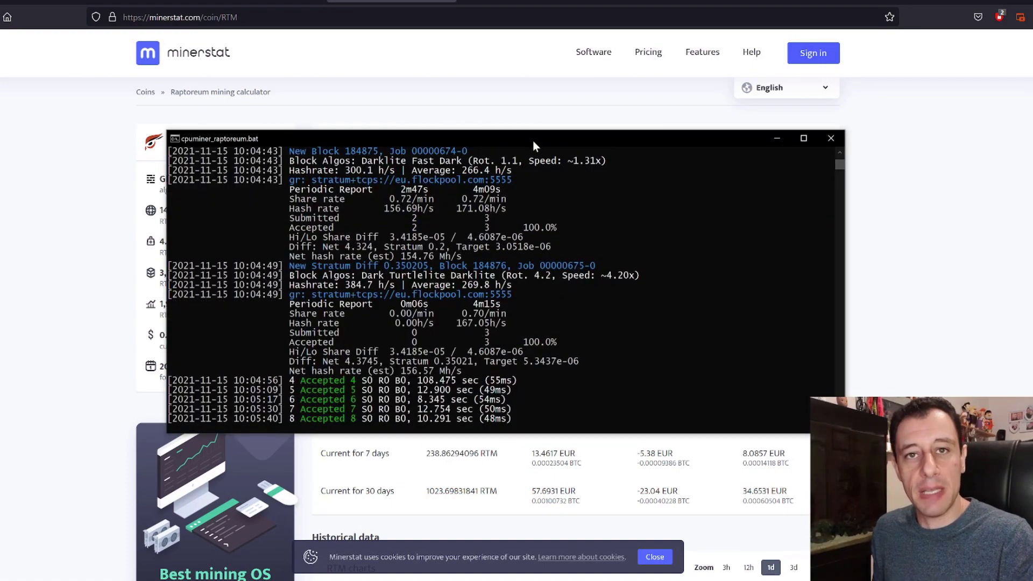
mouse_move(533, 142)
left_mouse_down()
mouse_move(509, 151)
mouse_move(543, 132)
left_mouse_up()
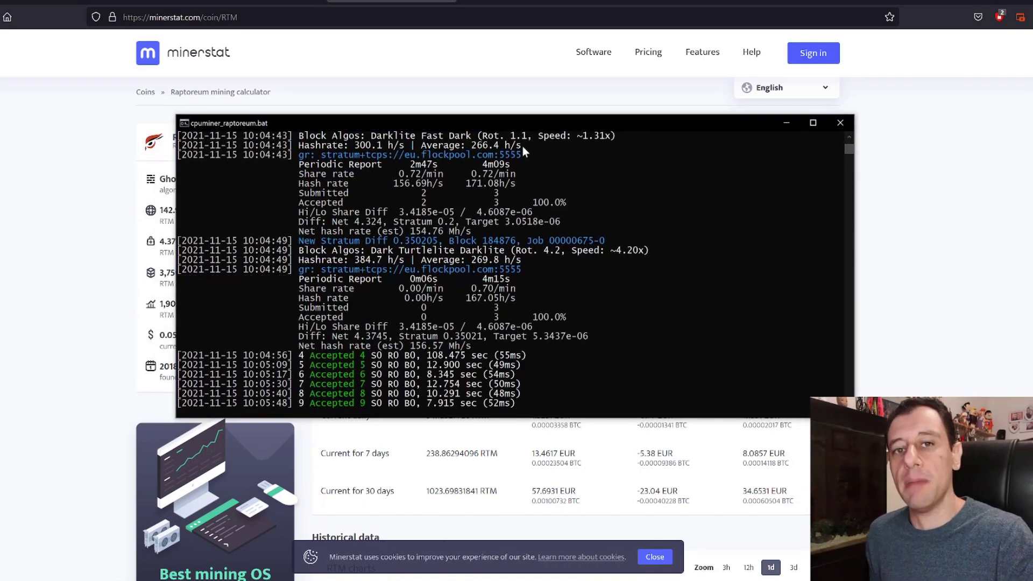
left_click_drag(528, 120, 493, 112)
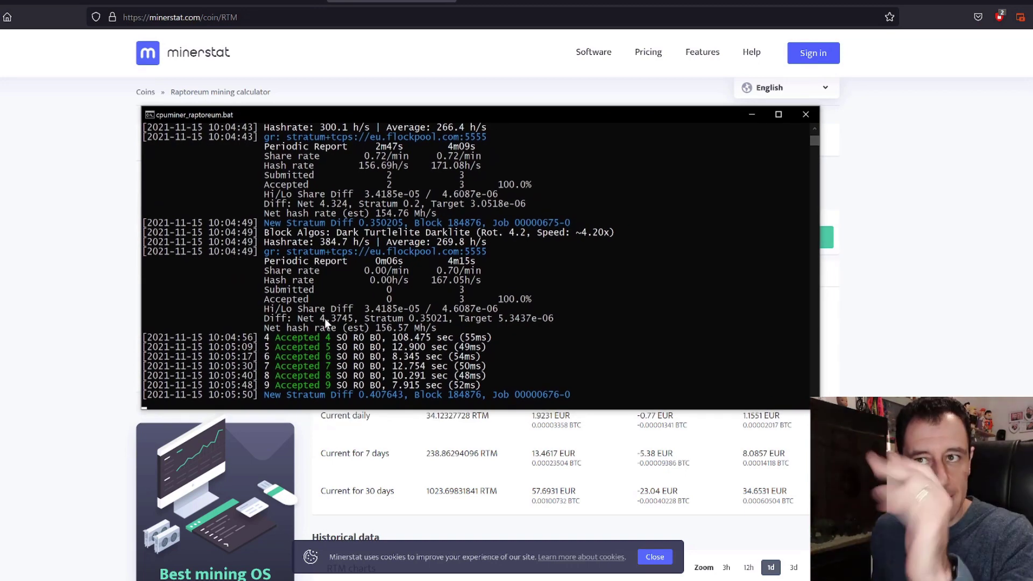